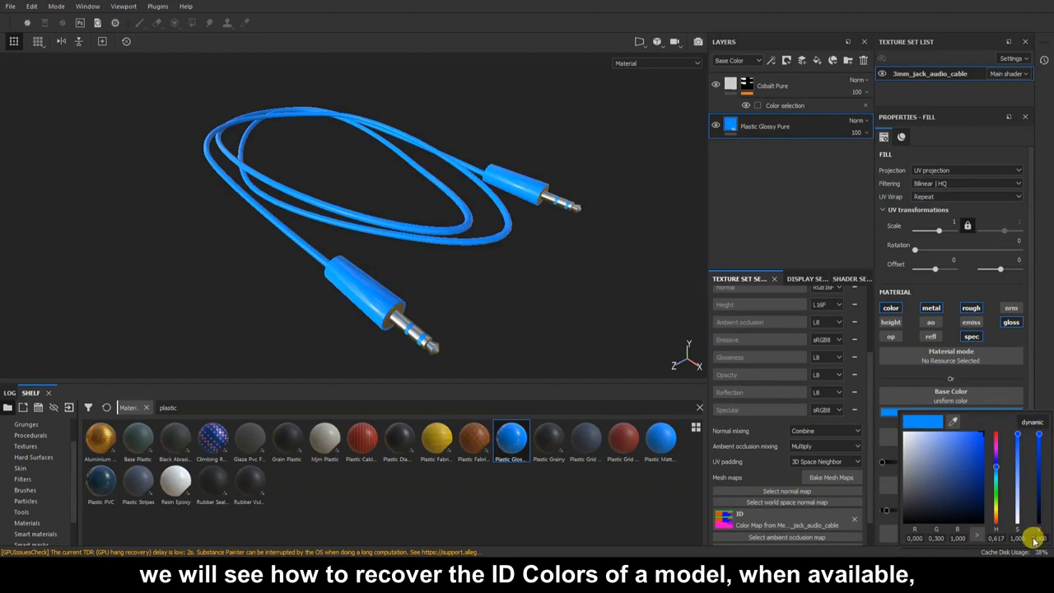
Darken the Plastic Glossy Pure base colour: value 0,08, saturation 0, then value 0,01.
text(0,08)
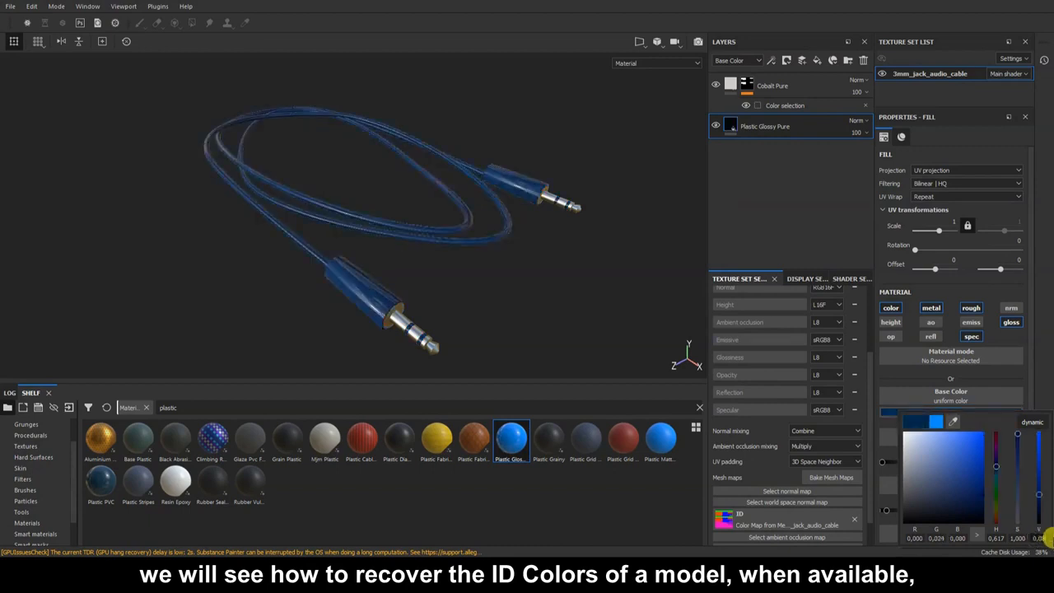
key(Return)
click(1019, 521)
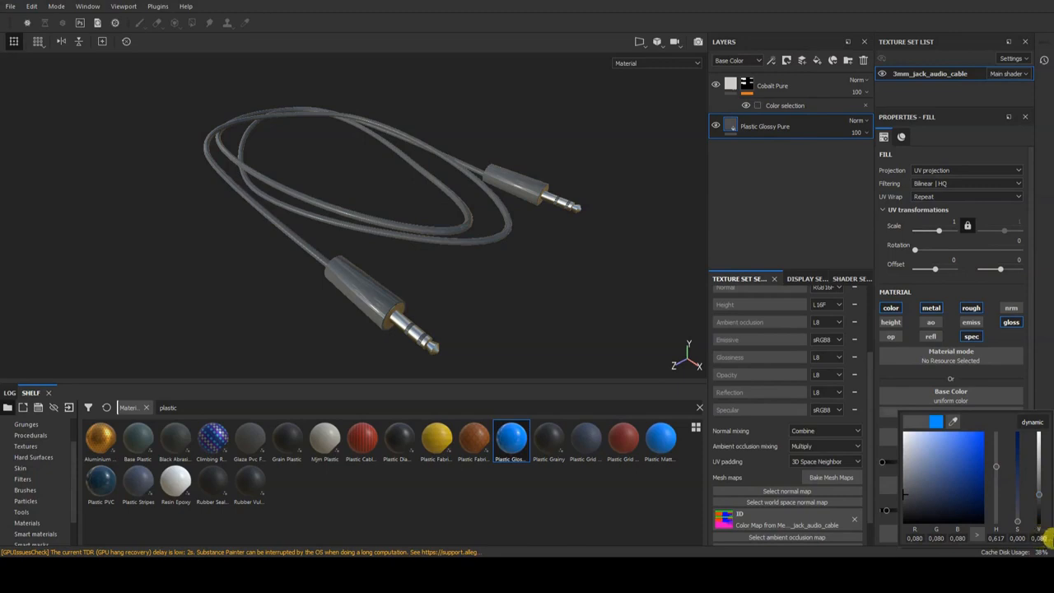
text(0,01)
key(Return)
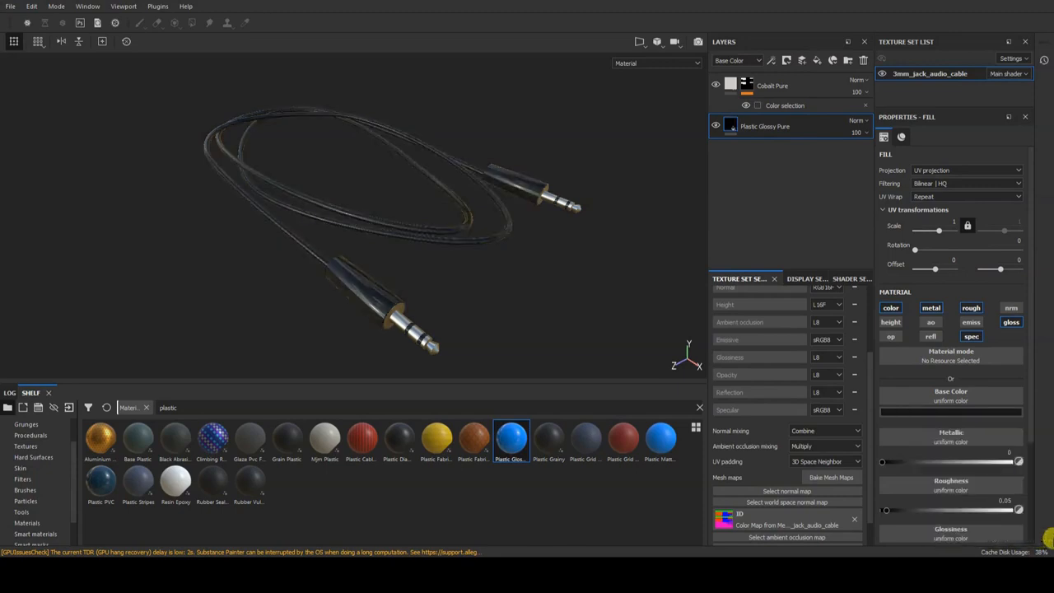
Mask Plastic Glossy Pure by color selection of the blue plug, then add Rubber Vulcanized Raw.
right_click(774, 133)
click(787, 145)
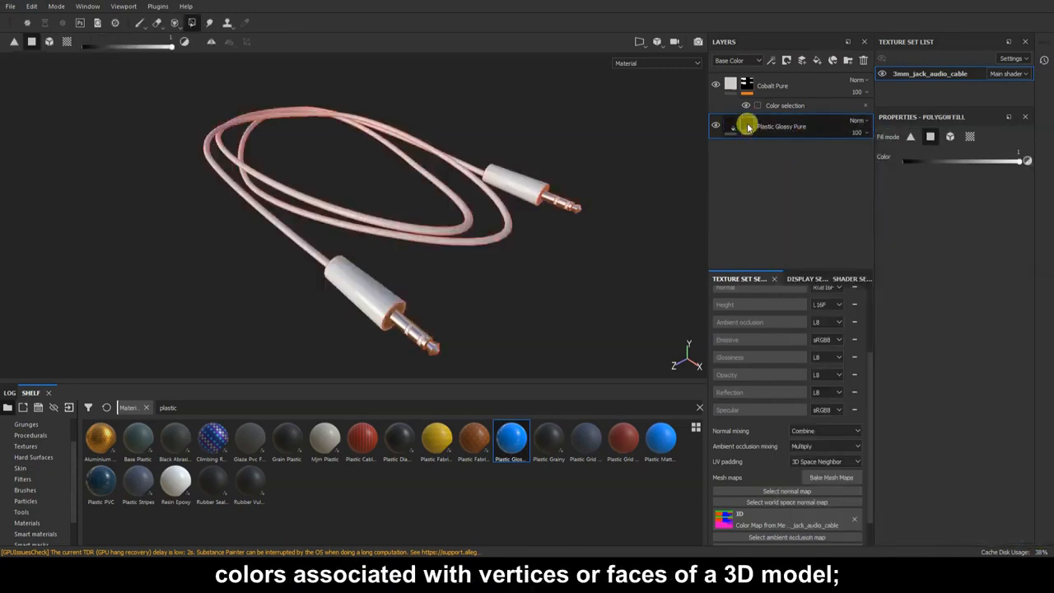
right_click(748, 126)
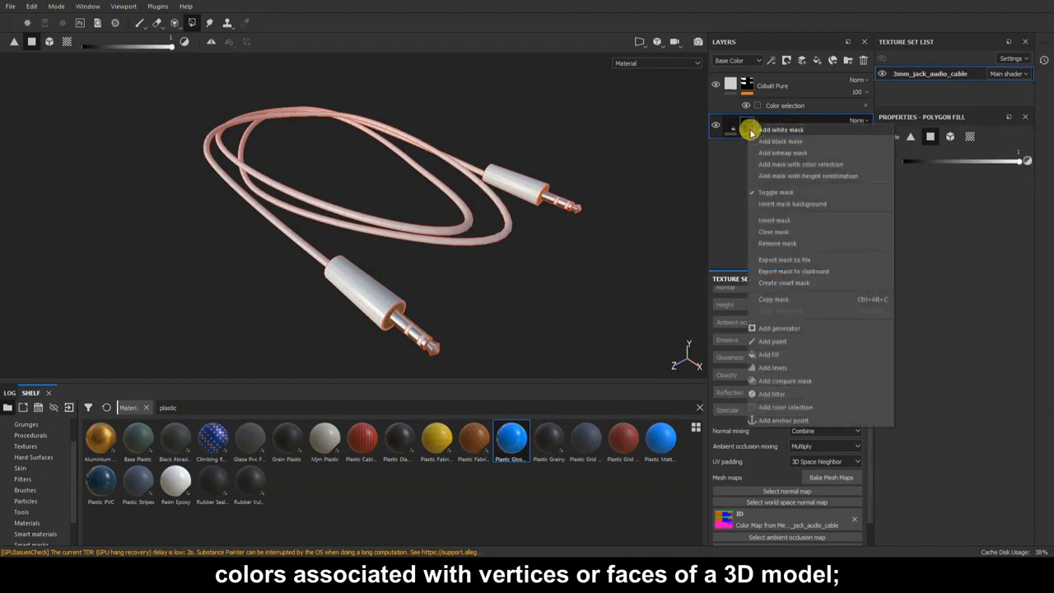
click(849, 408)
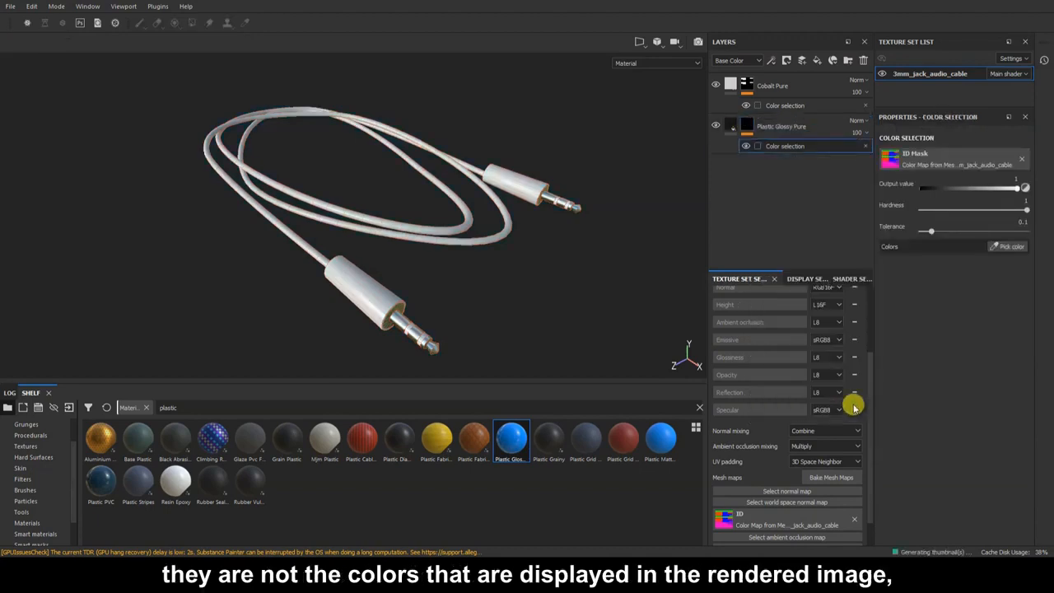
click(1010, 248)
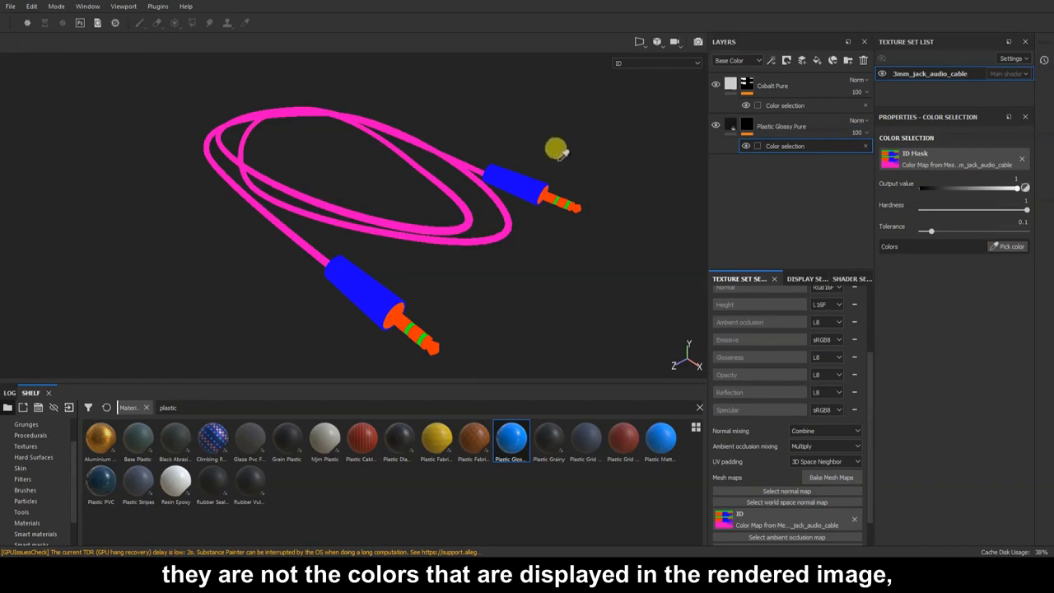
click(533, 173)
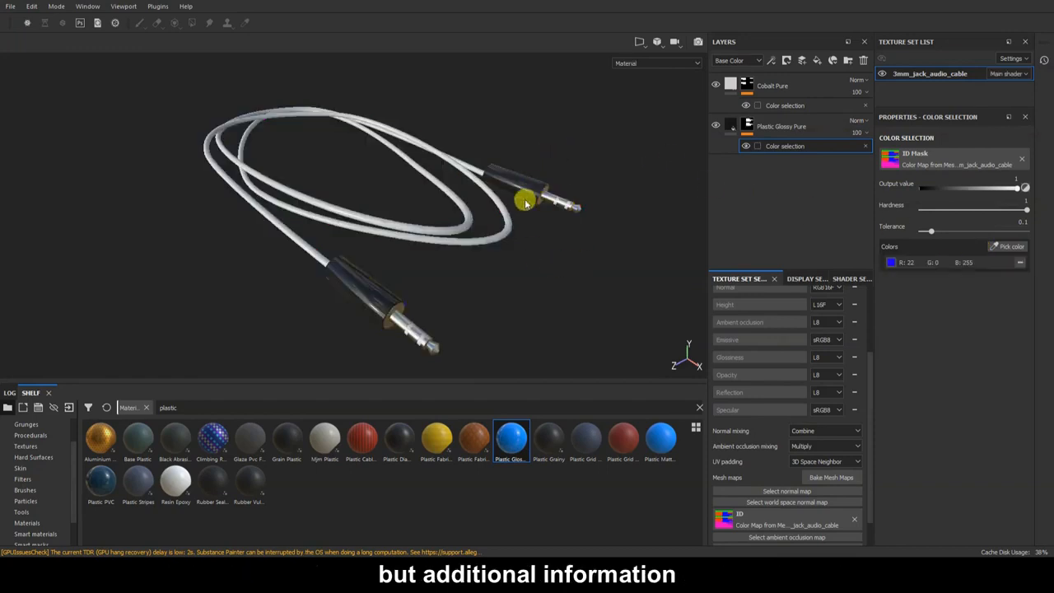
drag(250, 481, 777, 225)
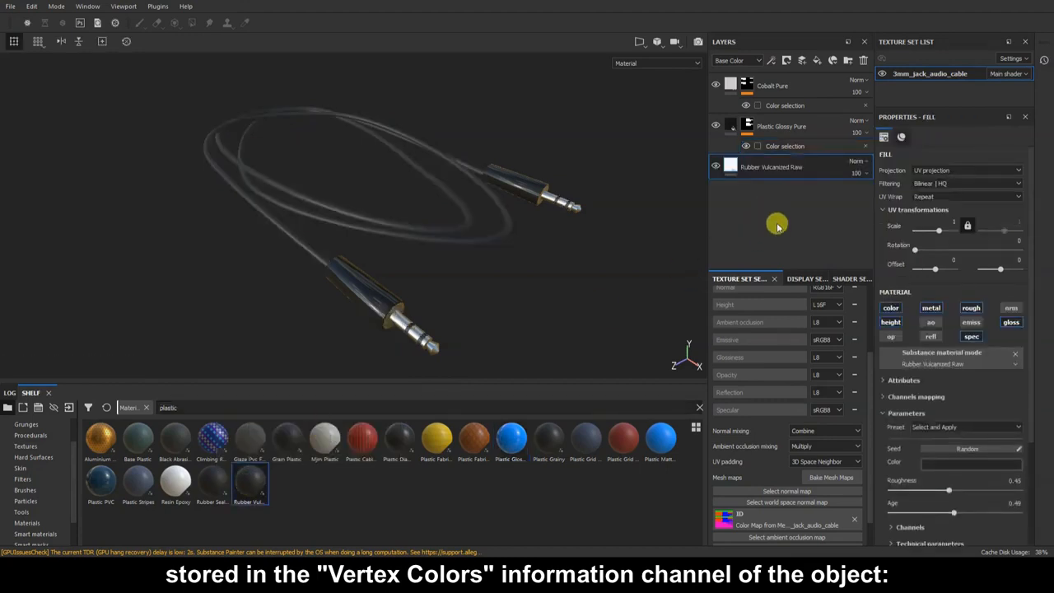
Give Rubber Vulcanized Raw a mask with color selection picking the pink cable ID colour.
right_click(775, 168)
click(833, 12)
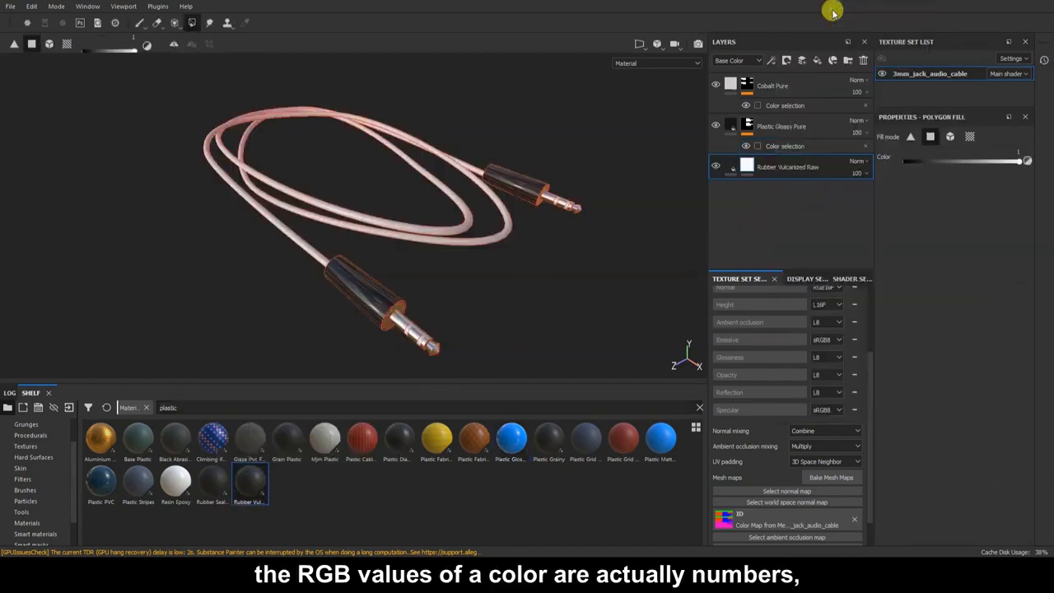
right_click(747, 165)
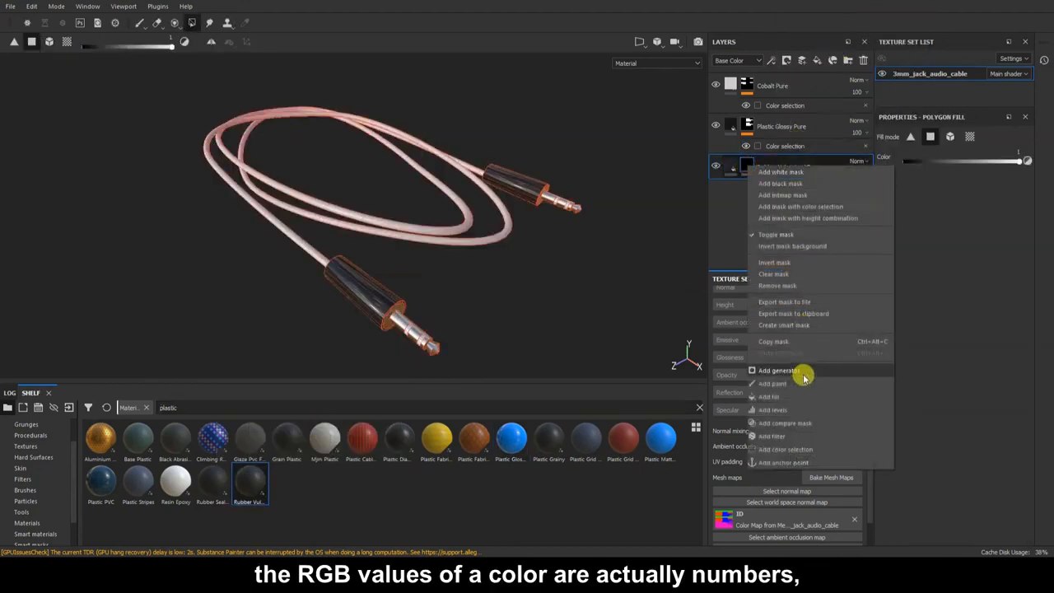
click(805, 449)
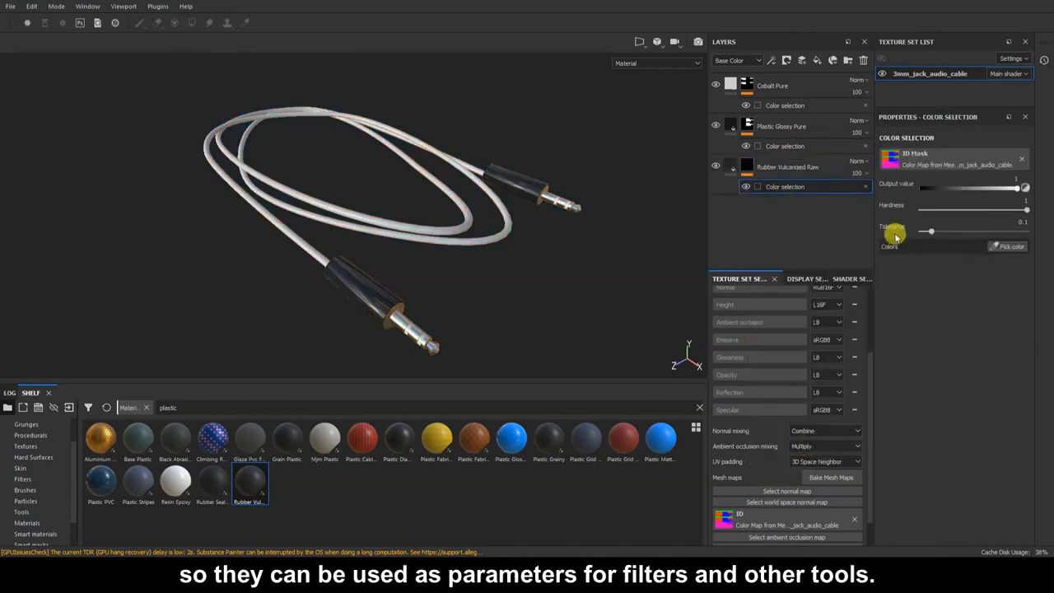
click(1008, 246)
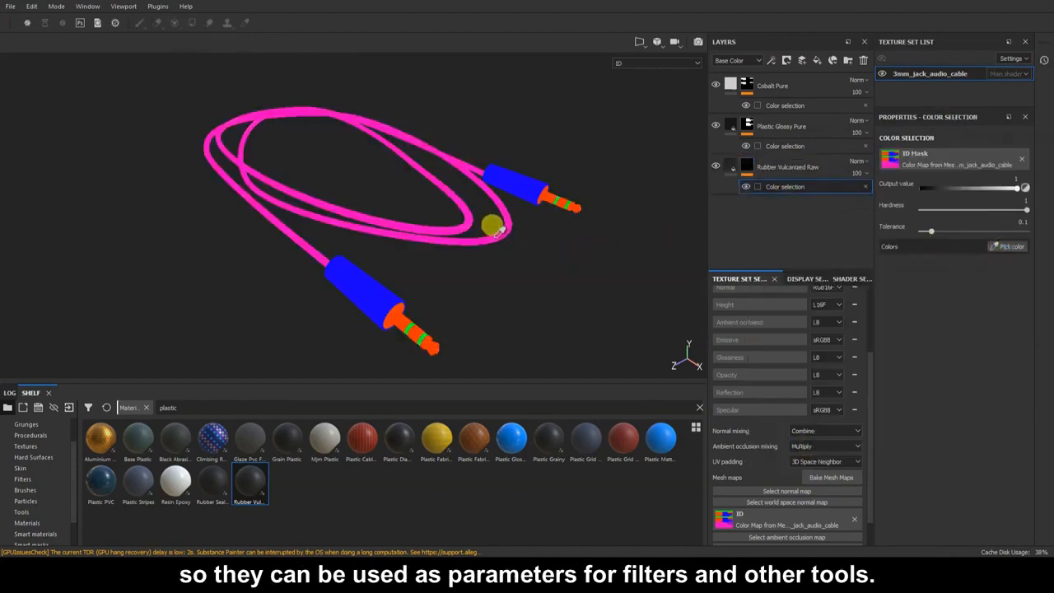
click(496, 239)
scroll(496, 239, up, 2)
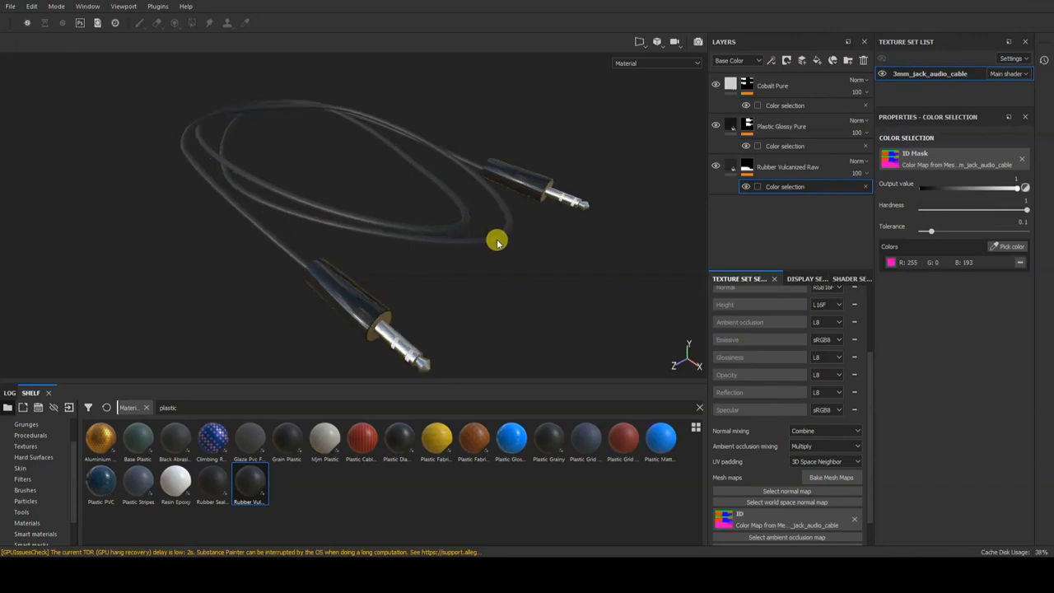
alt+drag(503, 238, 461, 183)
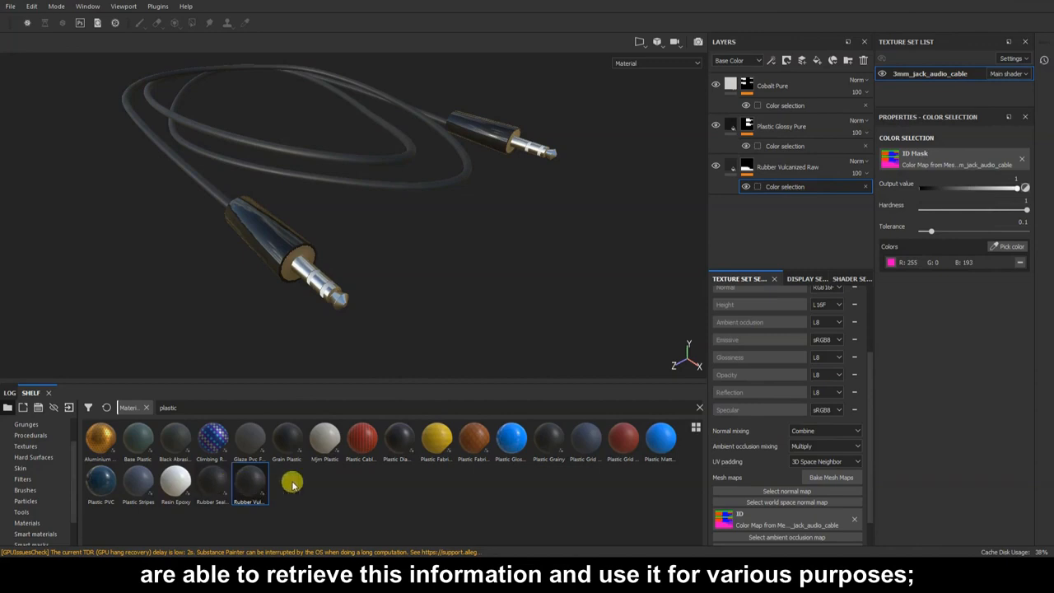
Add a Plastic Matt layer and set its base colour to black.
drag(661, 438, 789, 254)
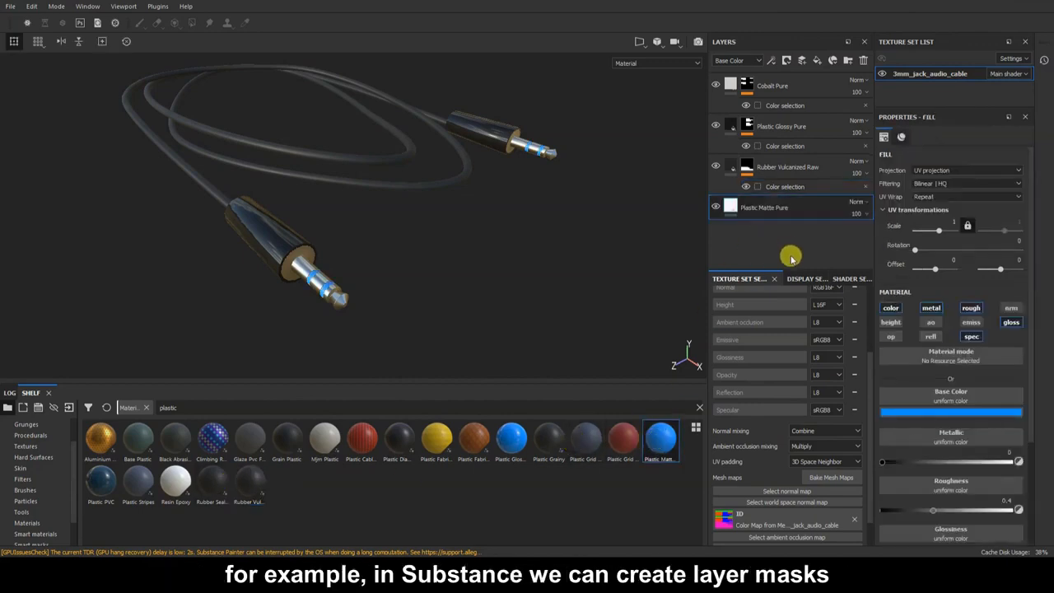
click(951, 412)
drag(1034, 499, 1035, 544)
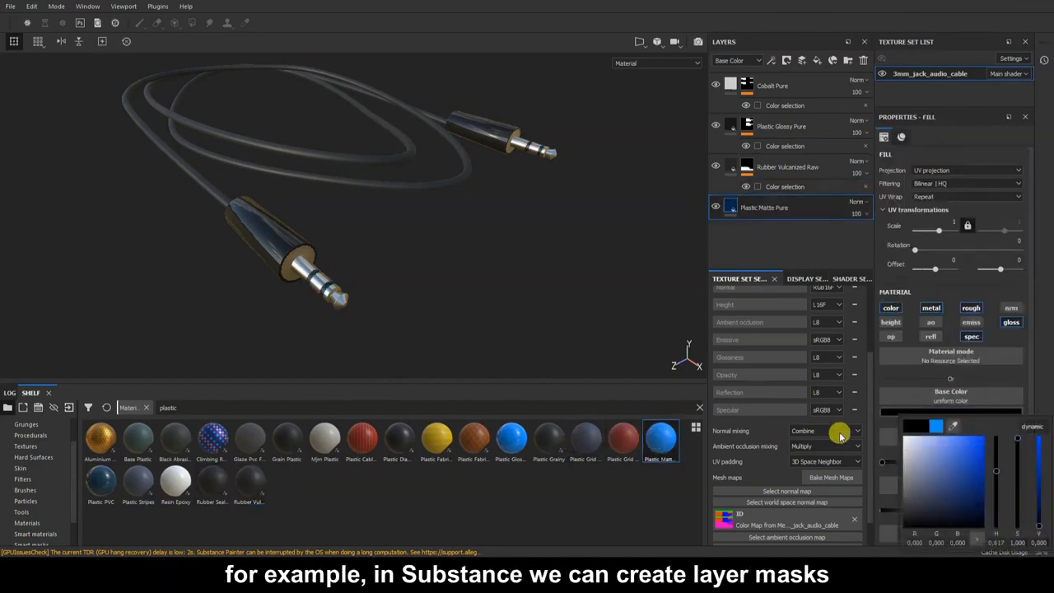
click(770, 203)
Add a mask to Plastic Matte Pure with a color selection effect.
right_click(770, 203)
click(821, 10)
right_click(749, 209)
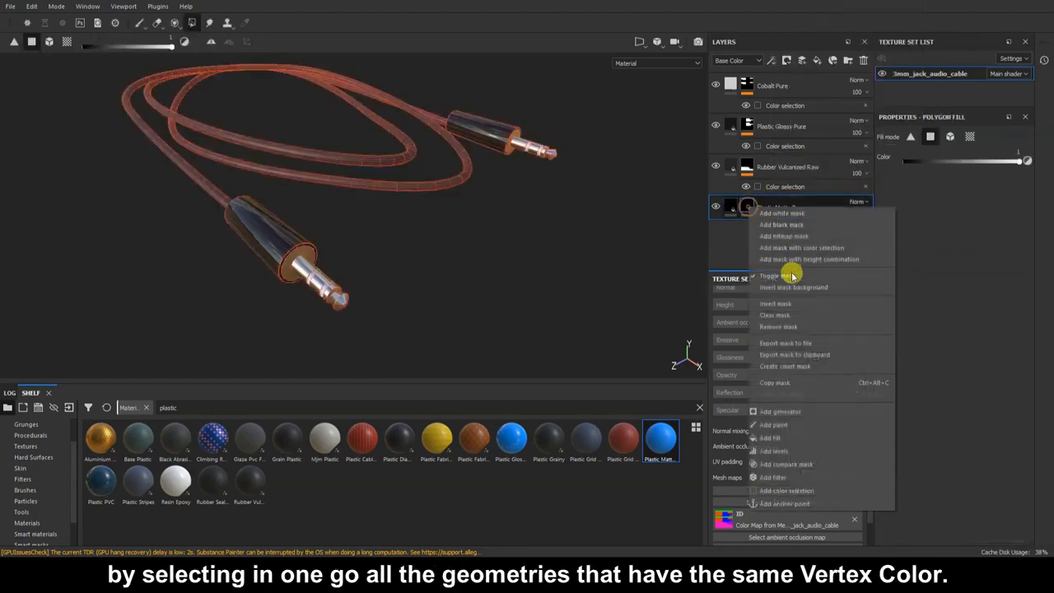
click(815, 487)
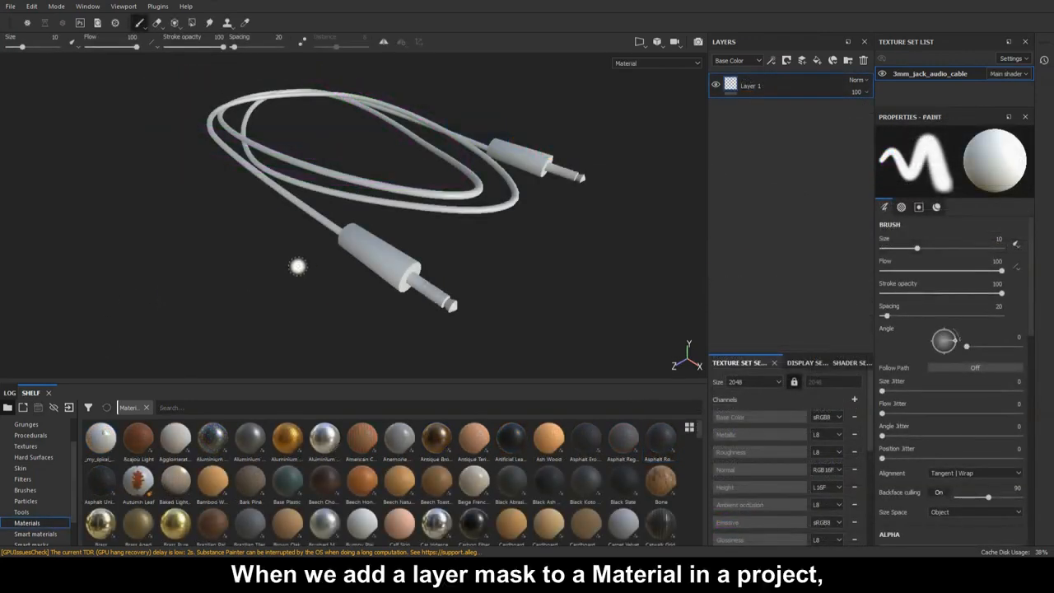
Delete the empty Layer 1 and add Cobalt Pure from a 'cobalt' shelf search.
alt+drag(297, 266, 322, 287)
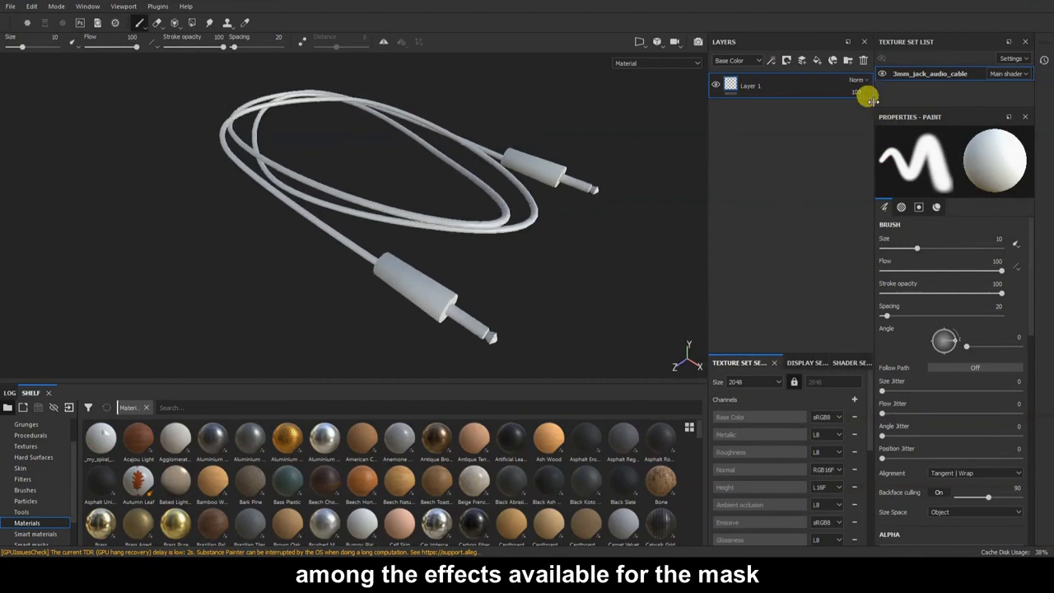
click(863, 60)
click(182, 407)
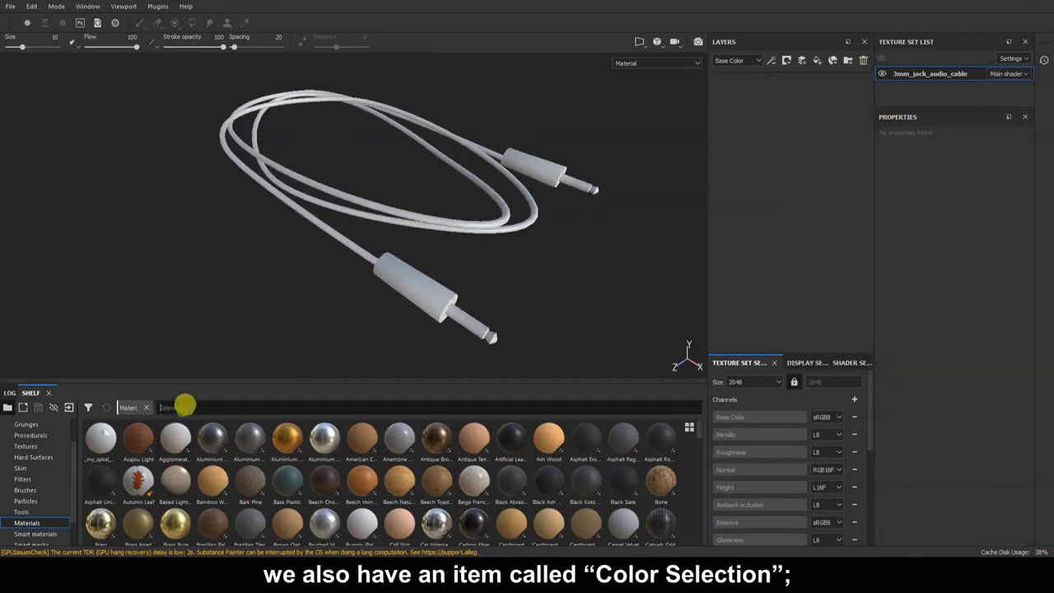
text(cobalt)
mouse_move(100, 439)
mouse_down()
mouse_move(732, 170)
mouse_move(749, 94)
mouse_up()
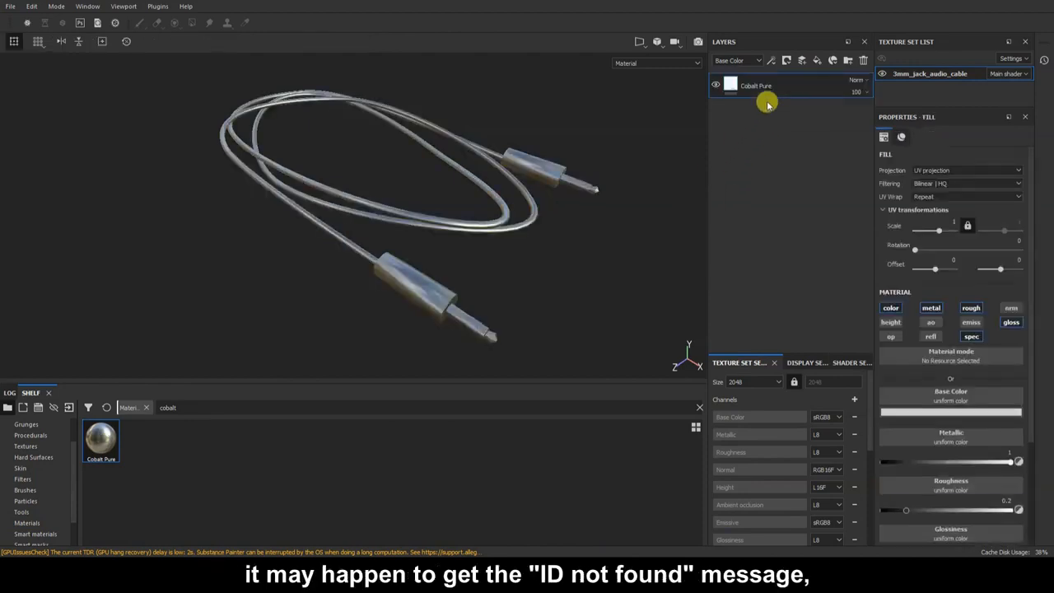
Give Cobalt Pure a black mask with a color selection effect.
right_click(766, 88)
click(777, 103)
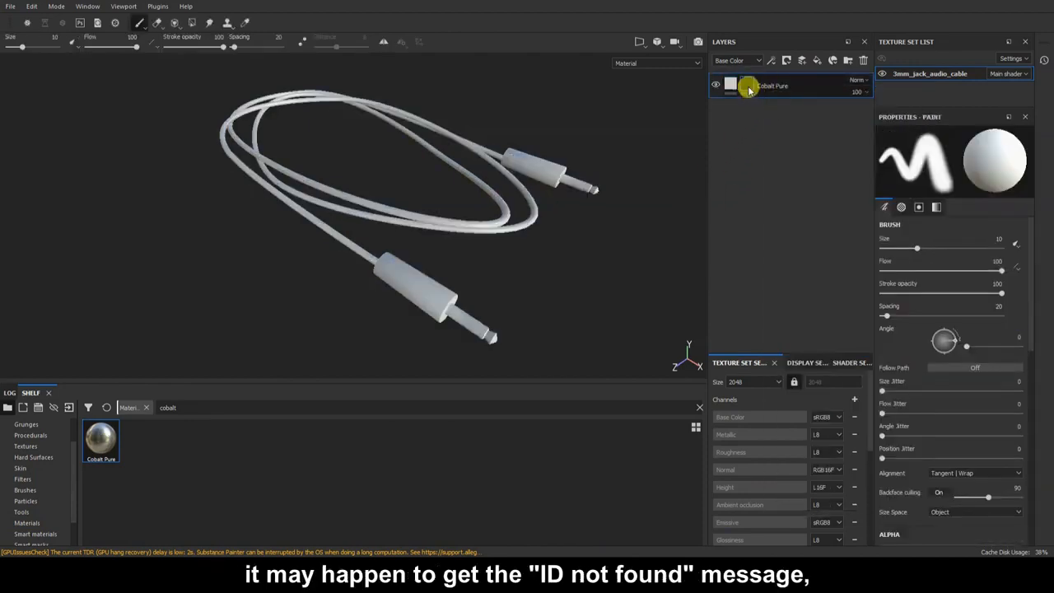
right_click(750, 91)
click(818, 366)
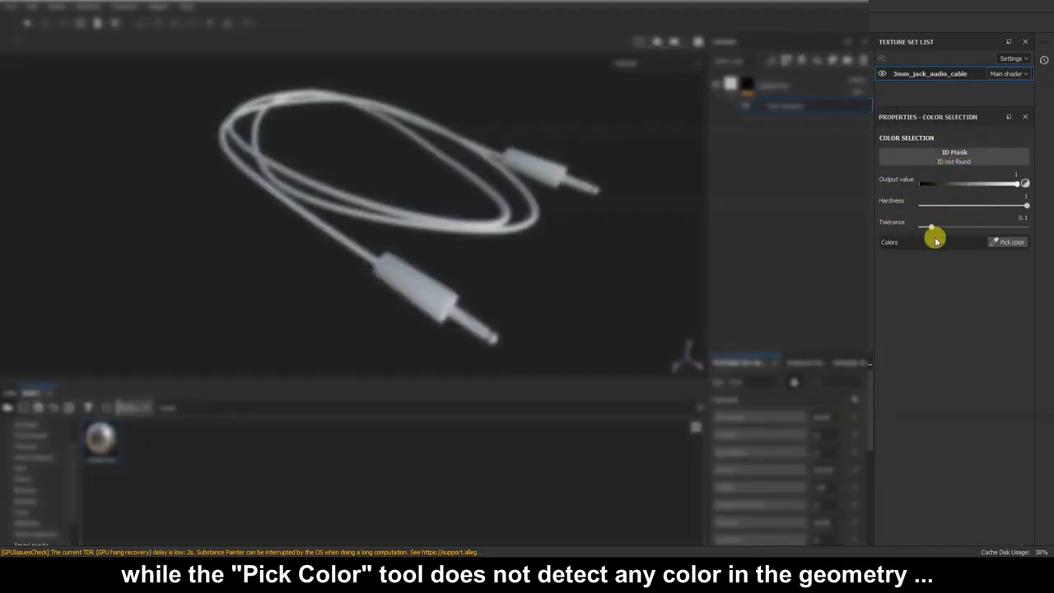
Try Pick color for the Cobalt Pure mask on the cable, finding no ID colours.
click(1007, 242)
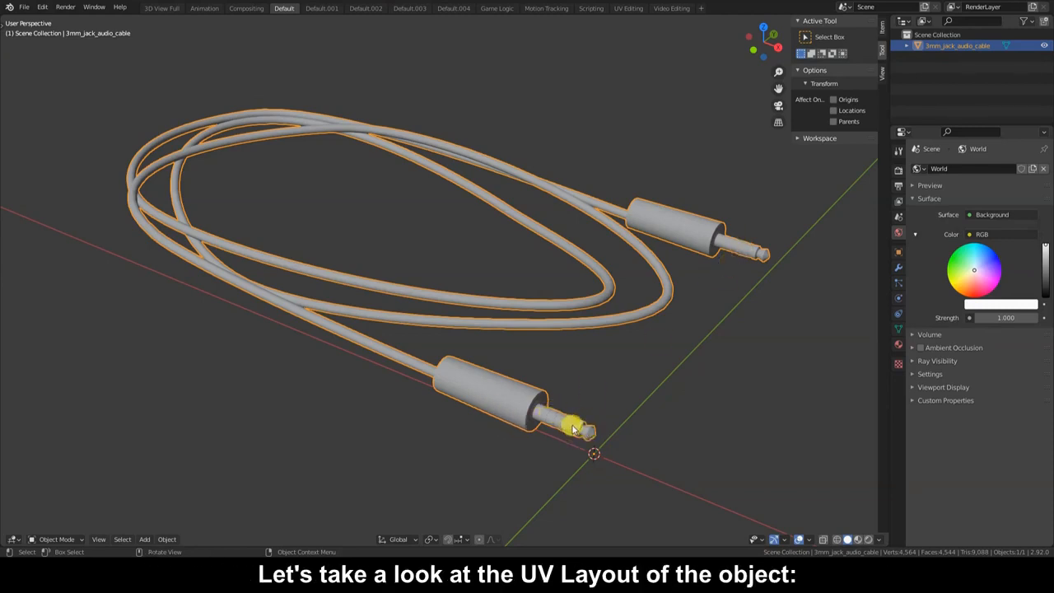
key(Tab)
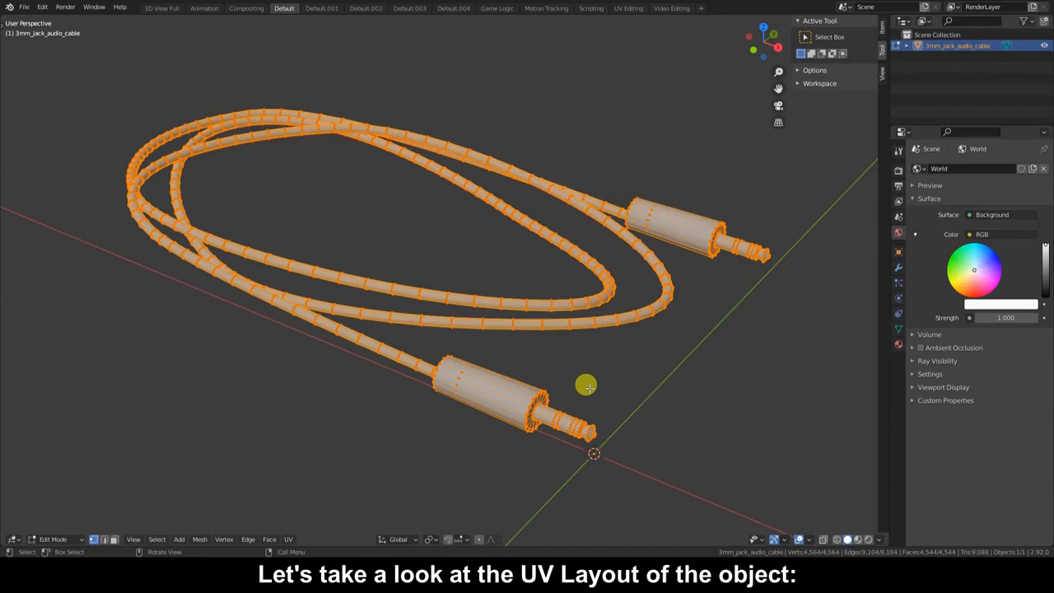
key(alt+a)
key(a)
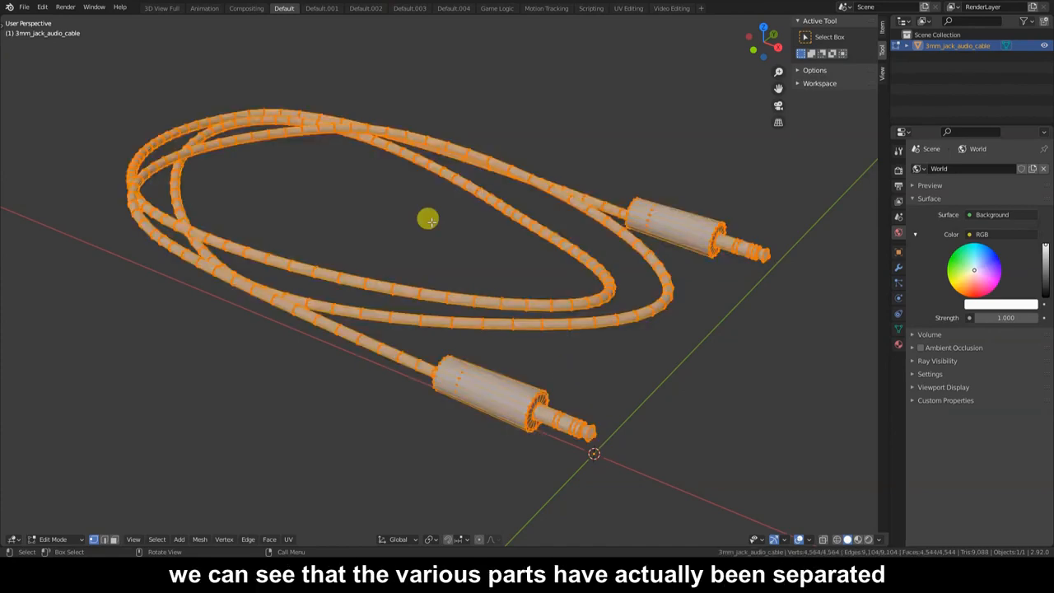
click(629, 9)
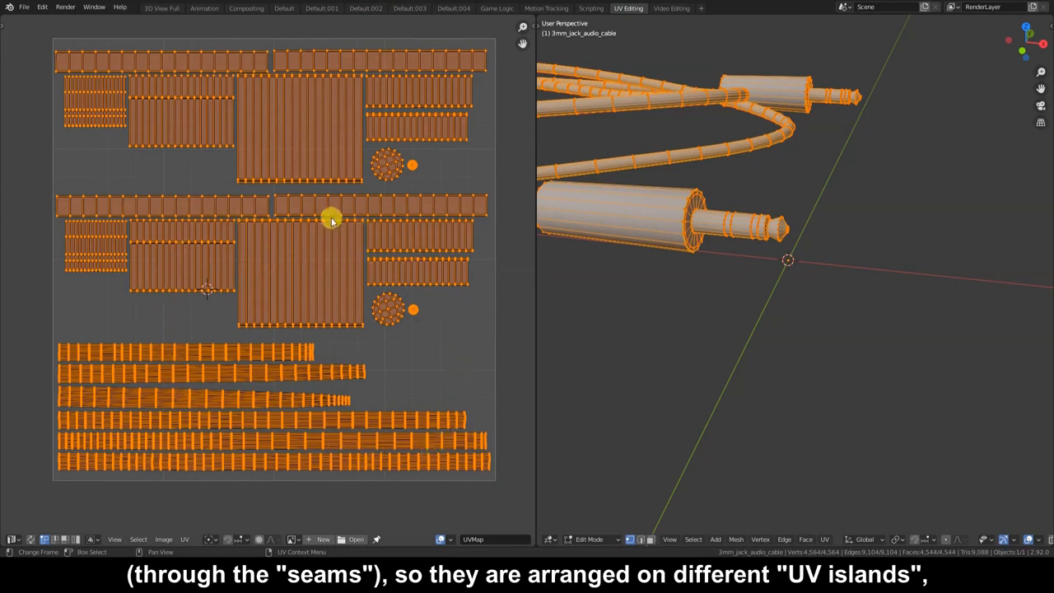
middle_drag(815, 187, 766, 213)
middle_drag(829, 190, 921, 162)
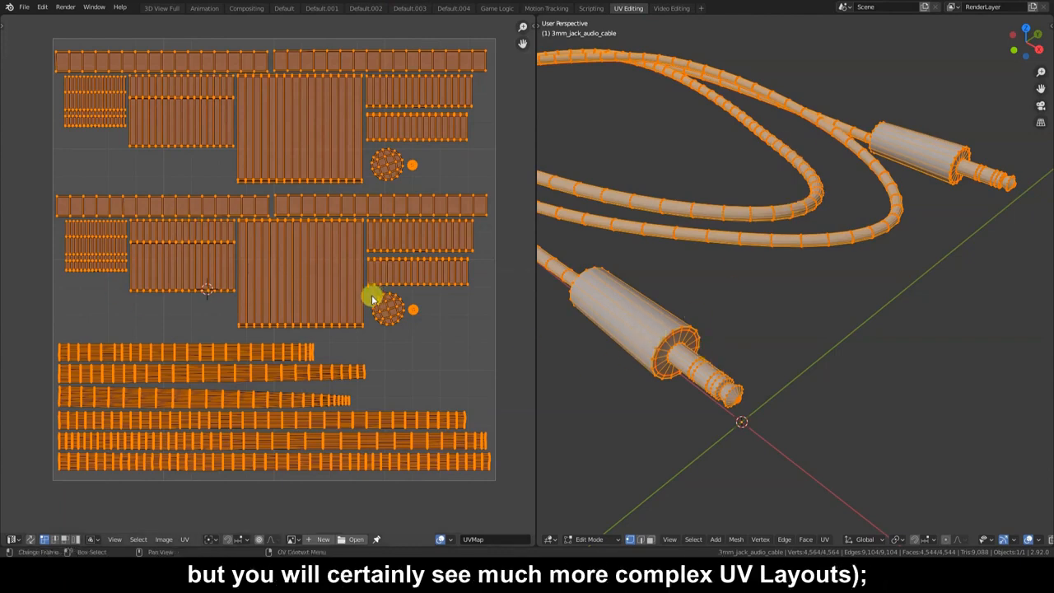
click(284, 8)
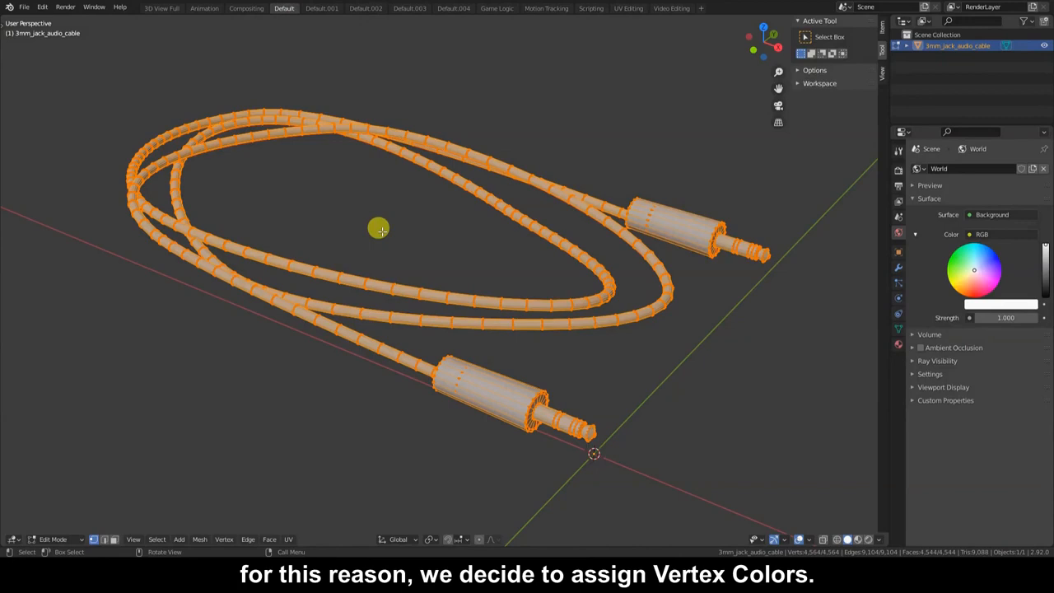
Switch the cable from Edit Mode to Vertex Paint with face selection masking enabled.
key(Tab)
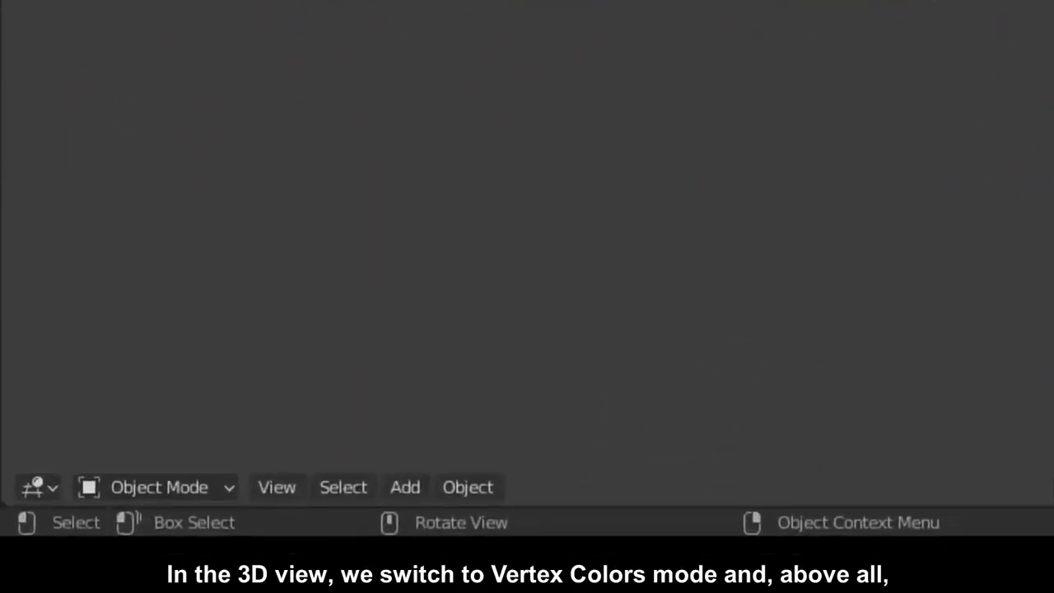
click(193, 482)
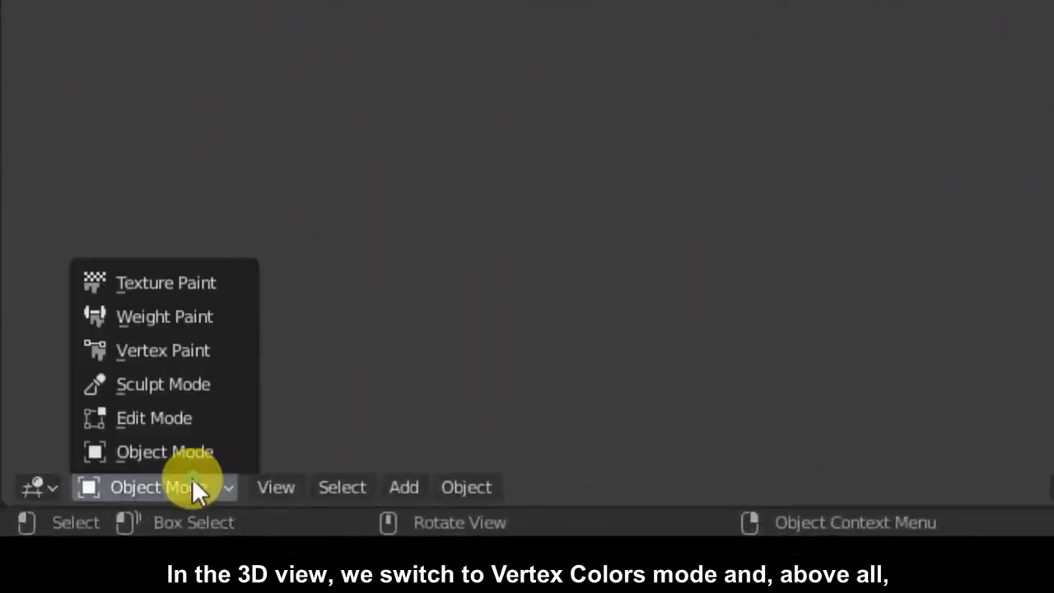
click(221, 350)
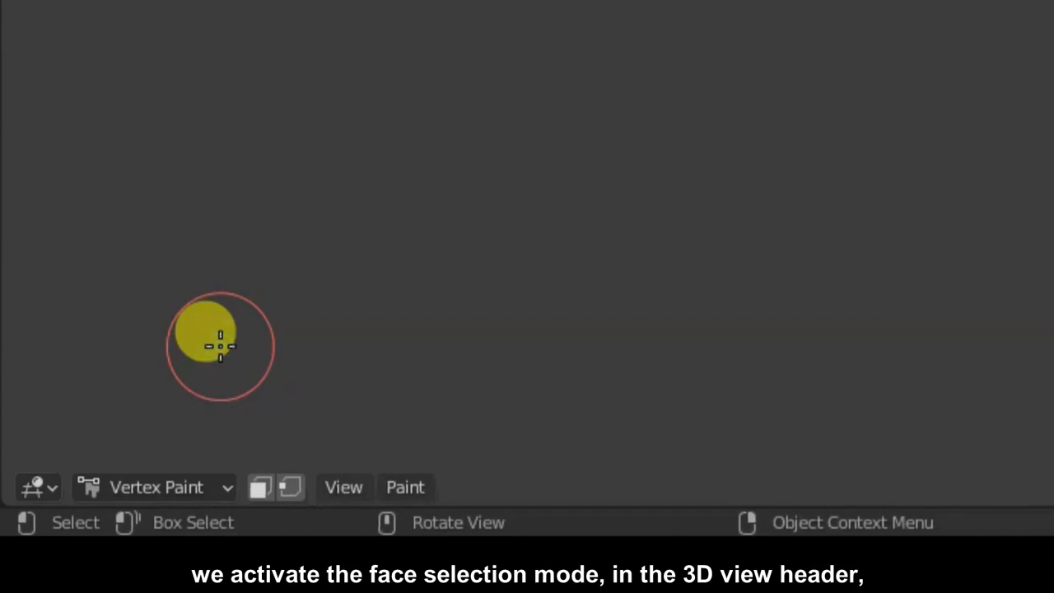
click(266, 484)
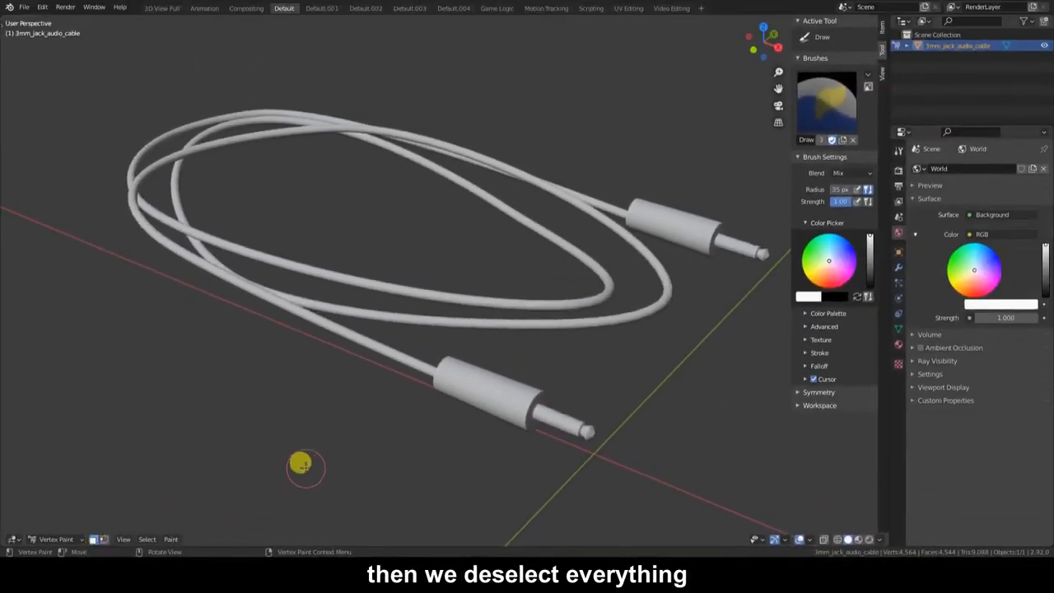
Deselect all faces, then select the linked faces of both jack plug bodies.
key(alt+a)
click(151, 540)
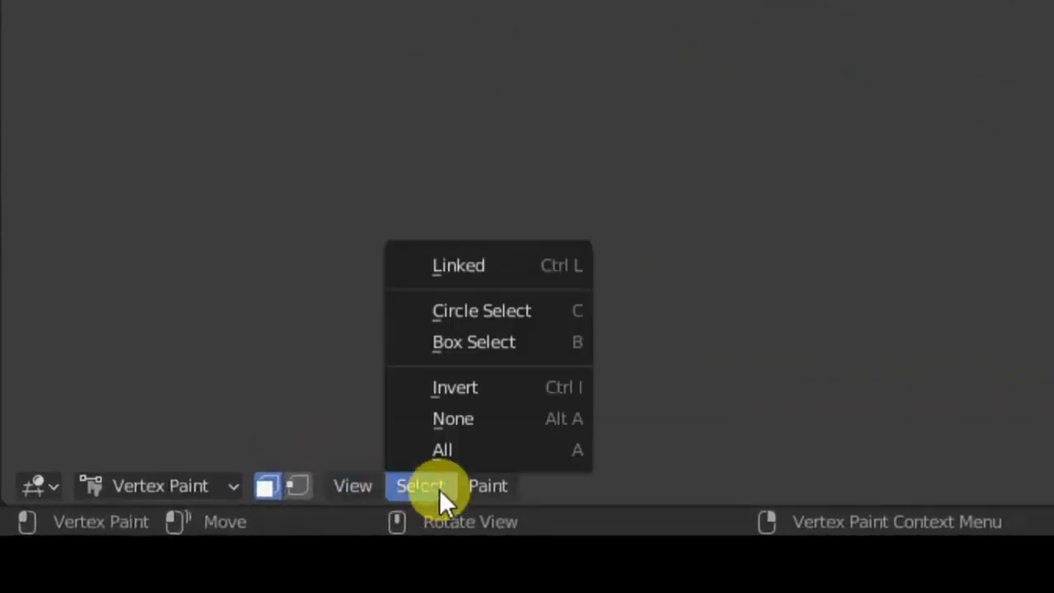
click(514, 429)
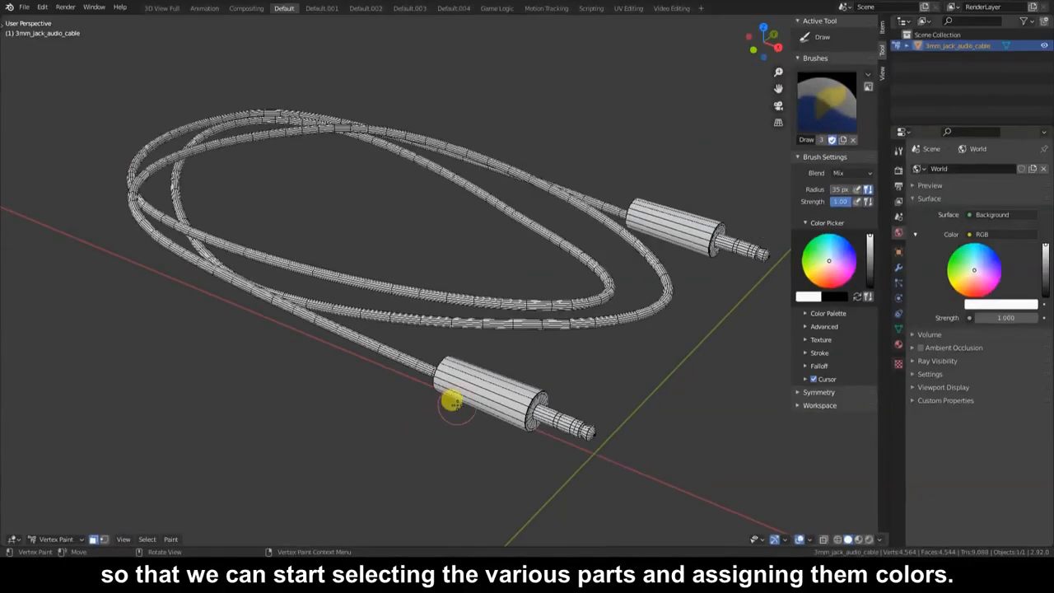
middle_drag(452, 402, 344, 327)
scroll(340, 331, up, 4)
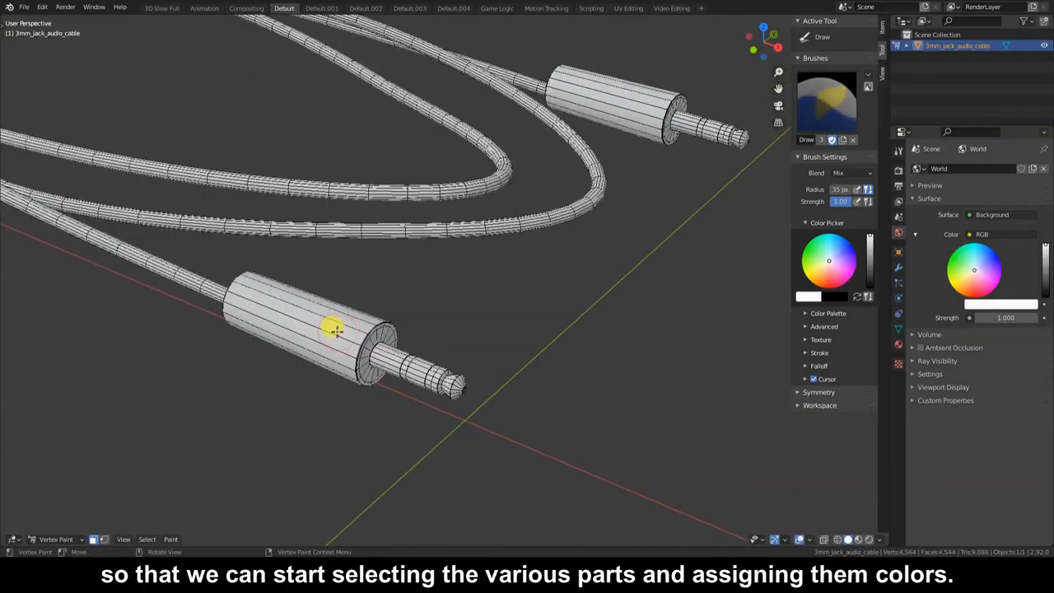
key(l)
key(l)
middle_drag(294, 262, 351, 271)
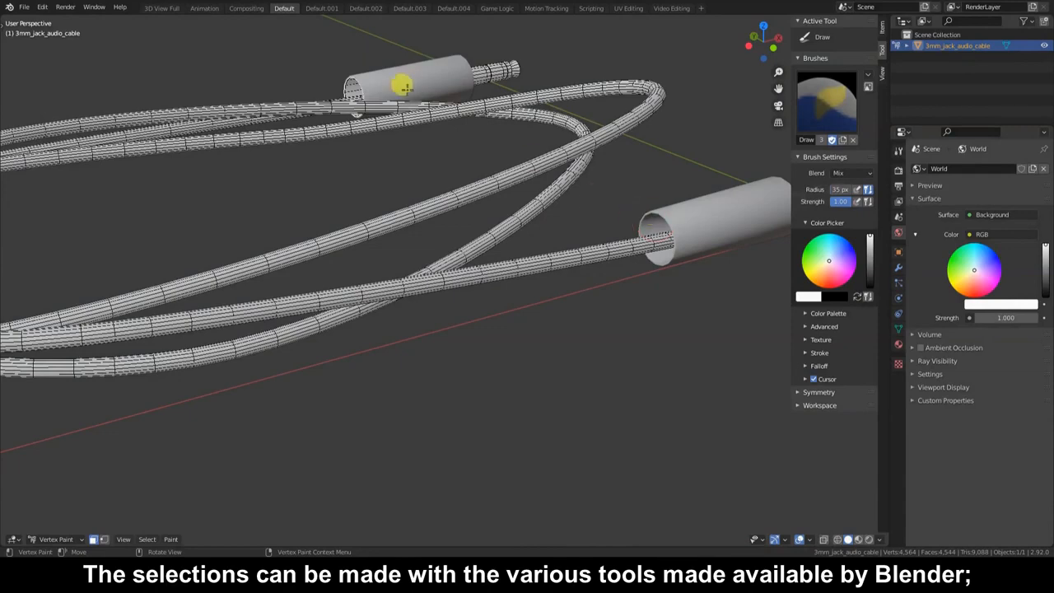
middle_drag(352, 82, 416, 75)
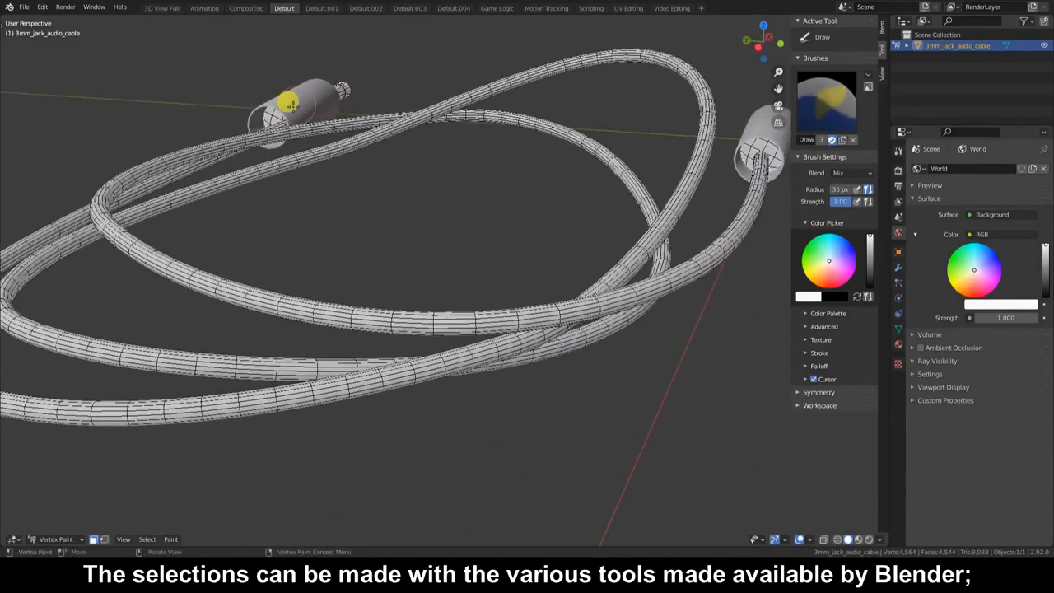
mouse_move(757, 147)
middle_down()
mouse_move(591, 169)
mouse_move(553, 186)
middle_up()
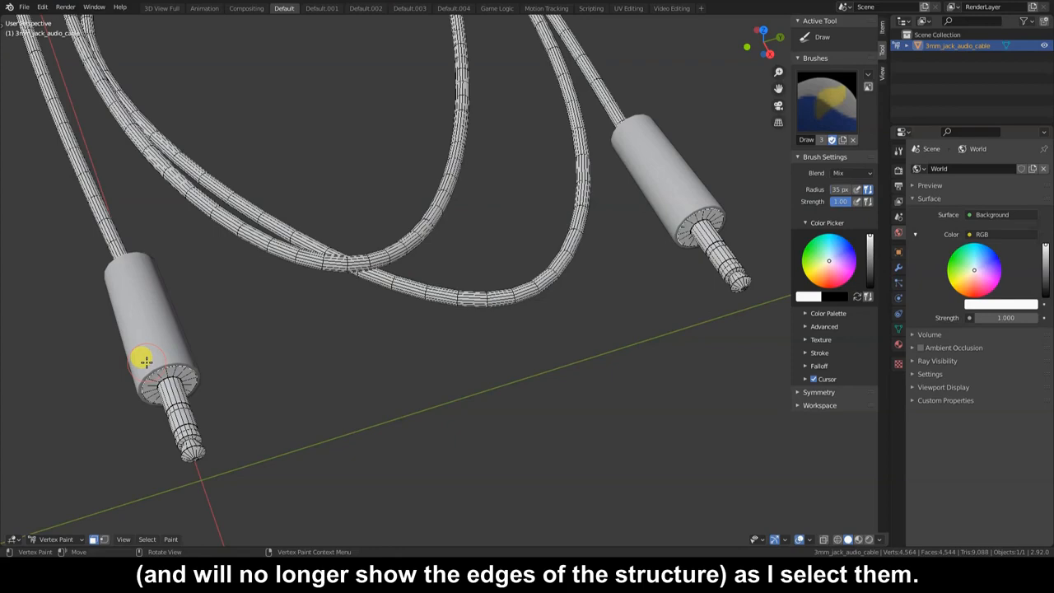
middle_drag(173, 325, 217, 388)
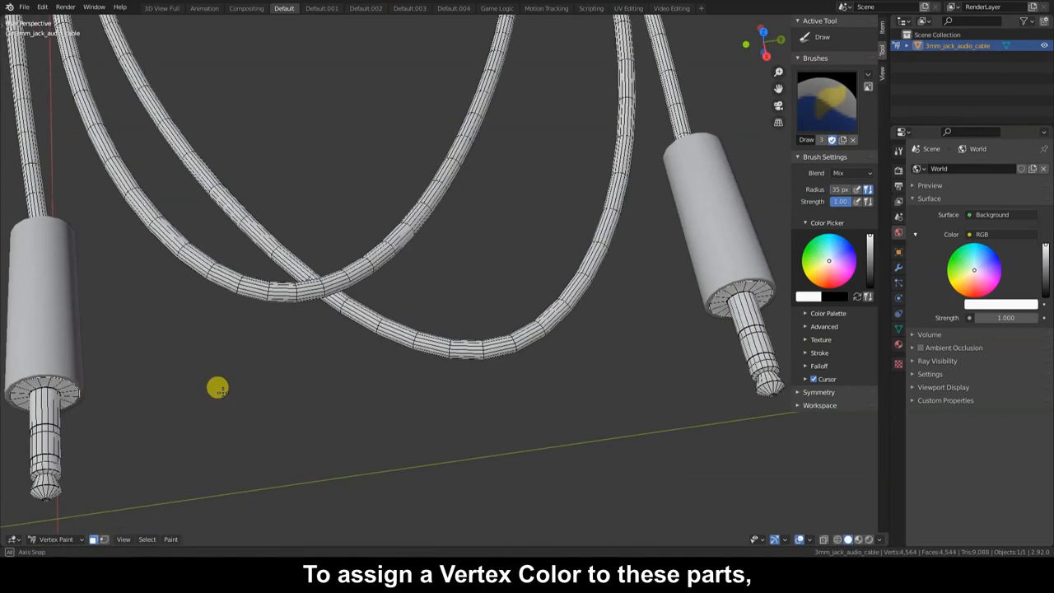
Pick full-brightness blue and fill the selected plug bodies with Set Vertex Colors.
click(843, 265)
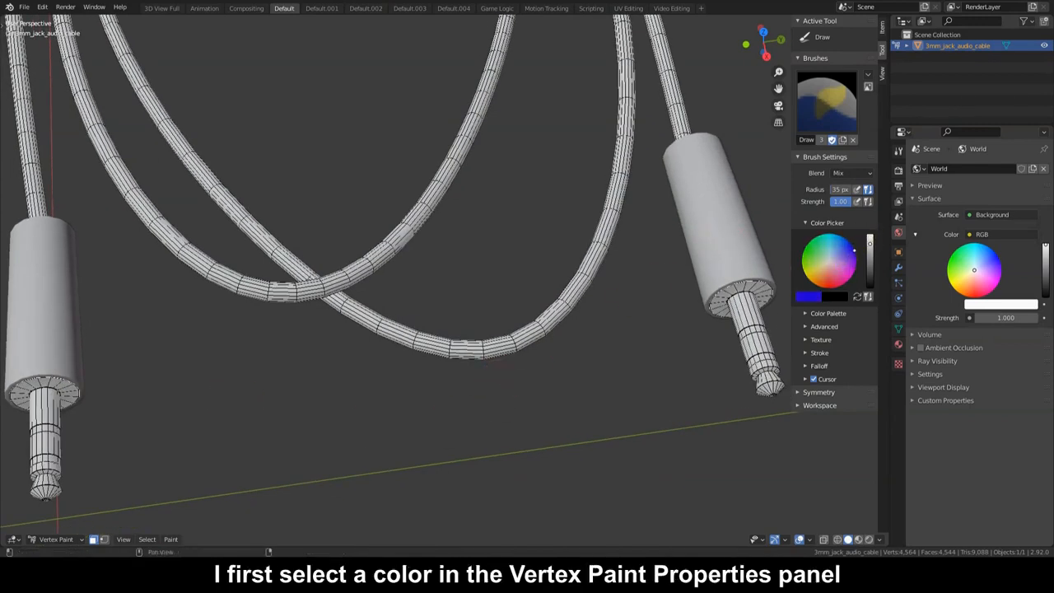
click(870, 244)
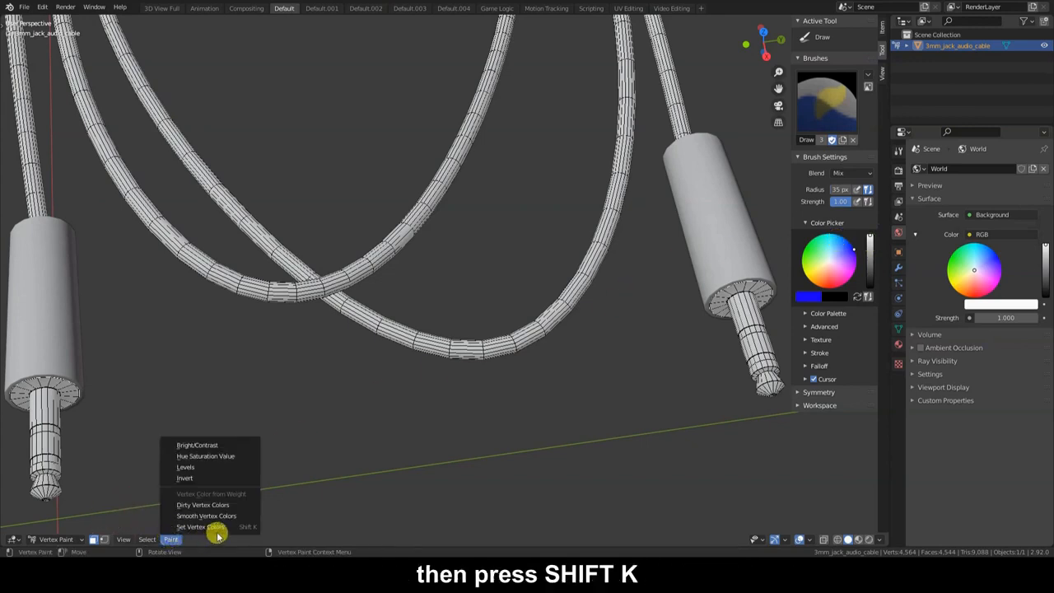
click(219, 527)
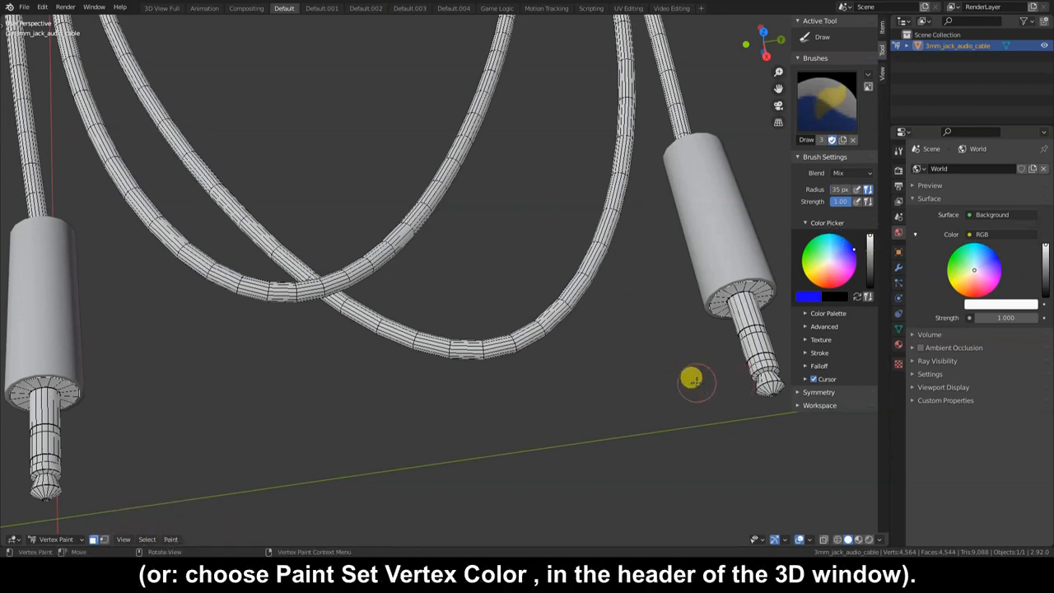
key(n)
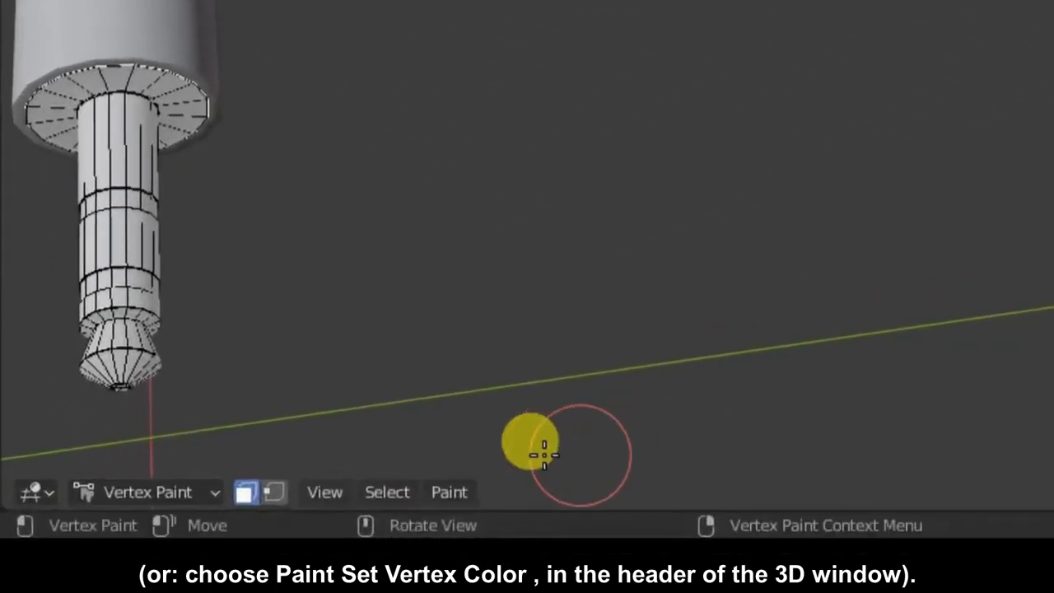
click(449, 492)
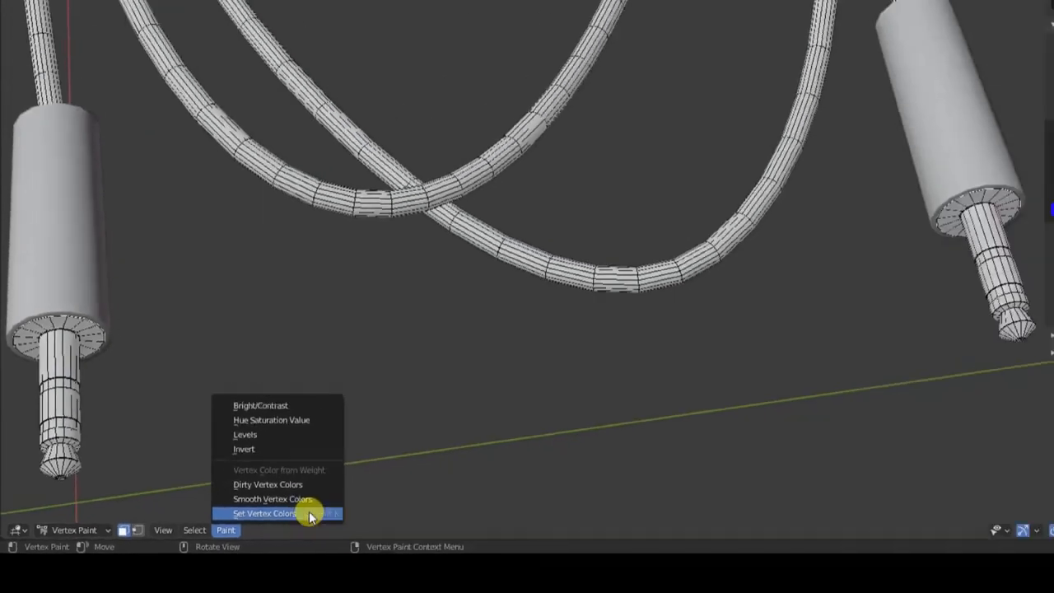
click(614, 457)
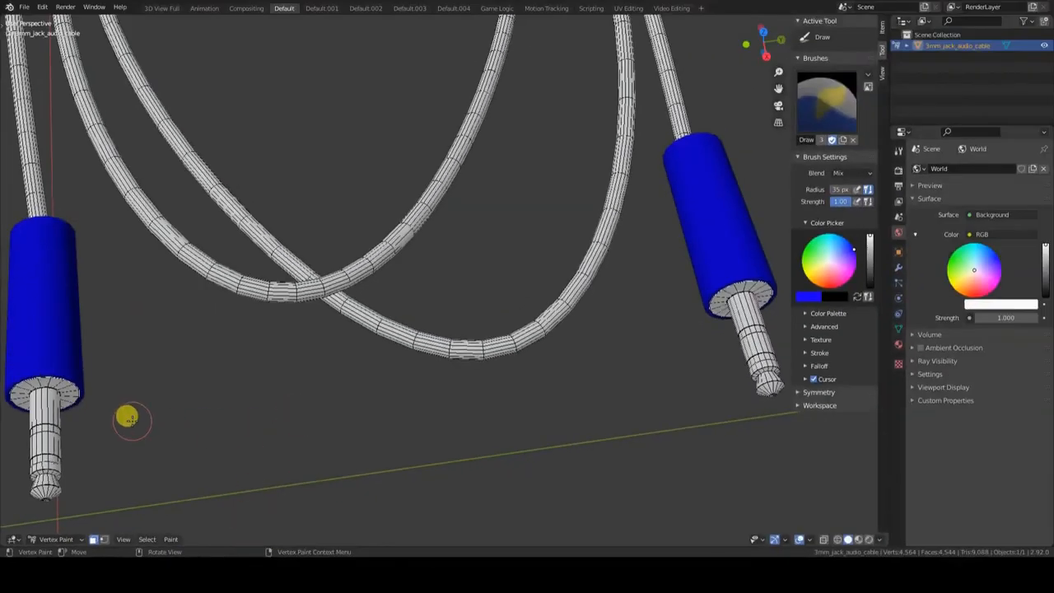
key(alt+a)
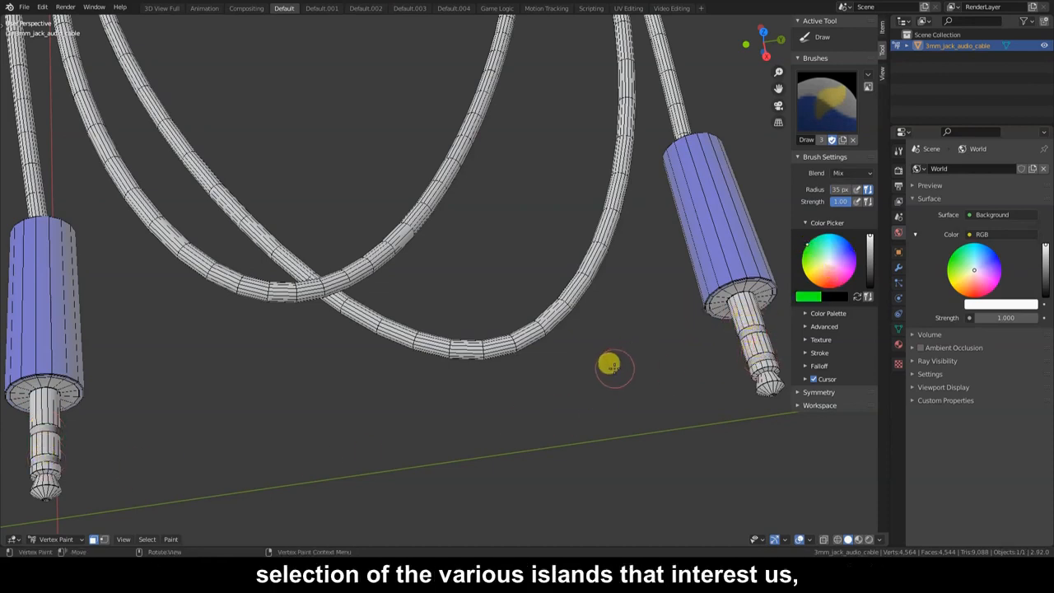
Fill the tip rings green, then select the plug metal sections and fill them orange.
key(shift+k)
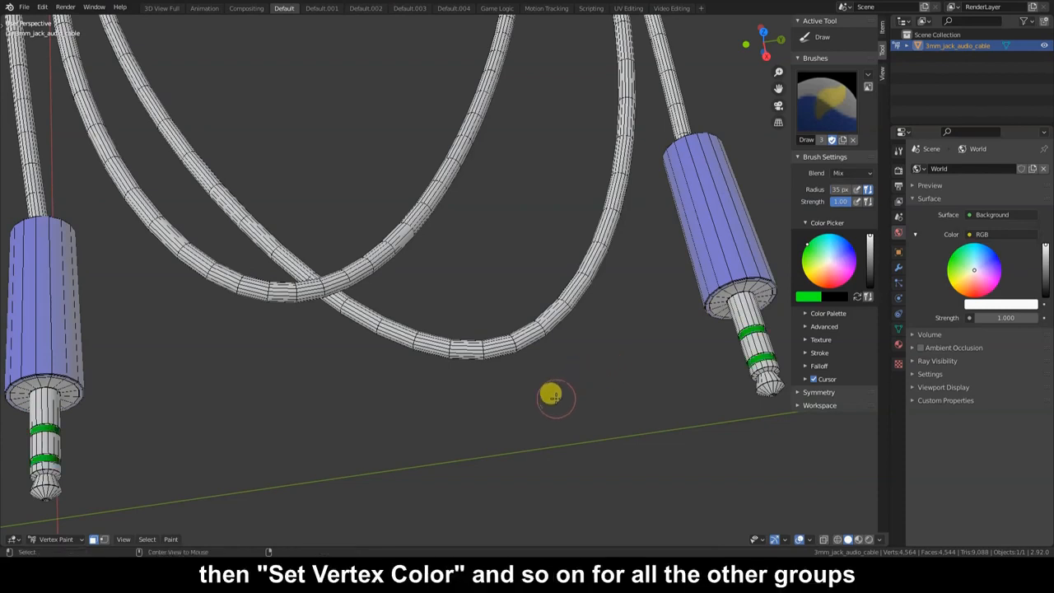
key(alt+a)
key(l)
key(l)
key(l)
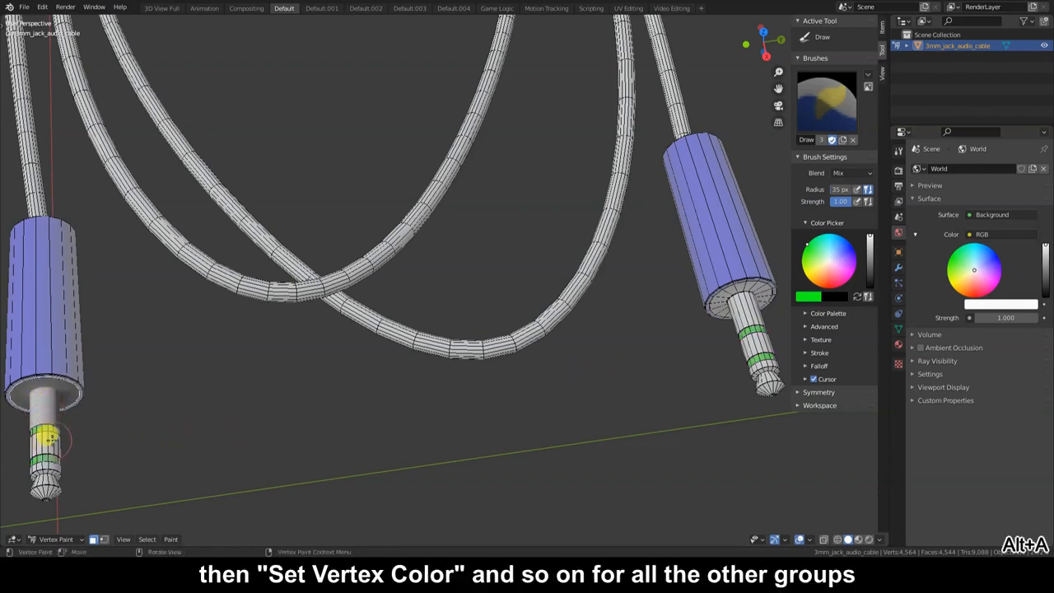
key(l)
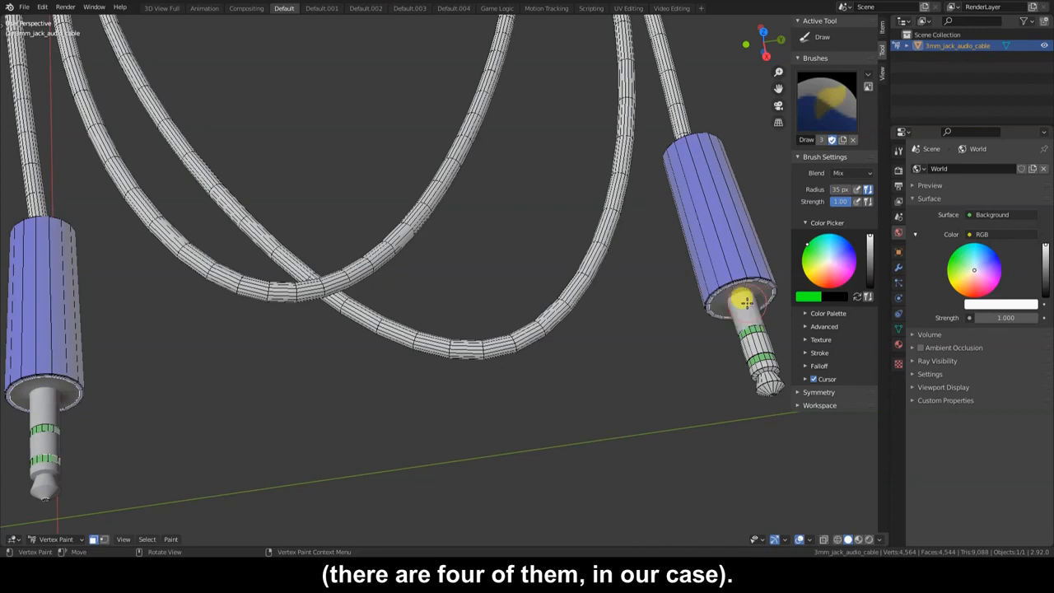
key(l)
key(l)
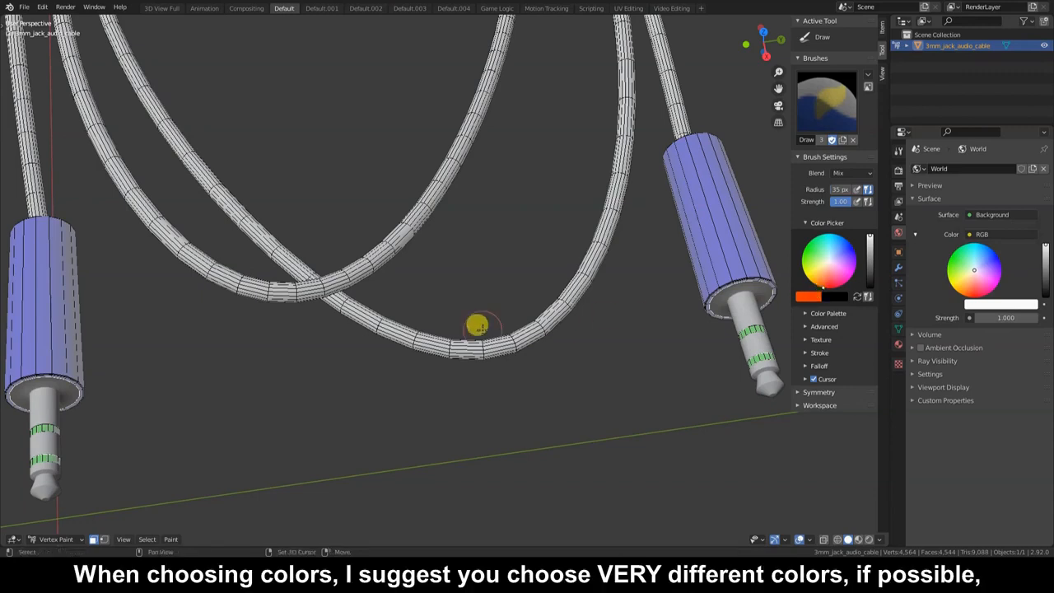
key(shift+k)
scroll(370, 293, down, 3)
scroll(338, 286, down, 1)
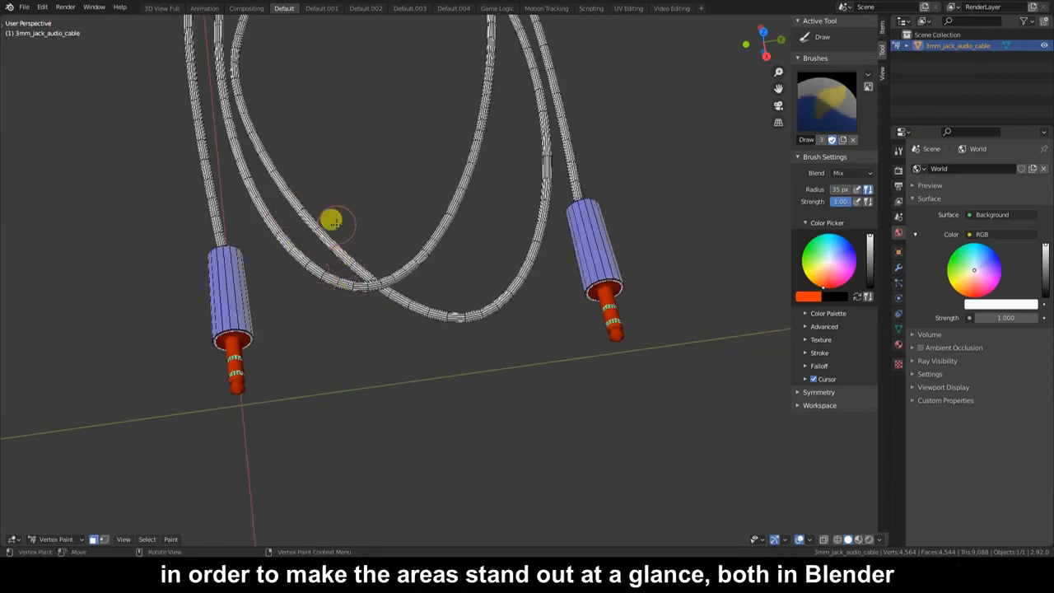
key(alt+a)
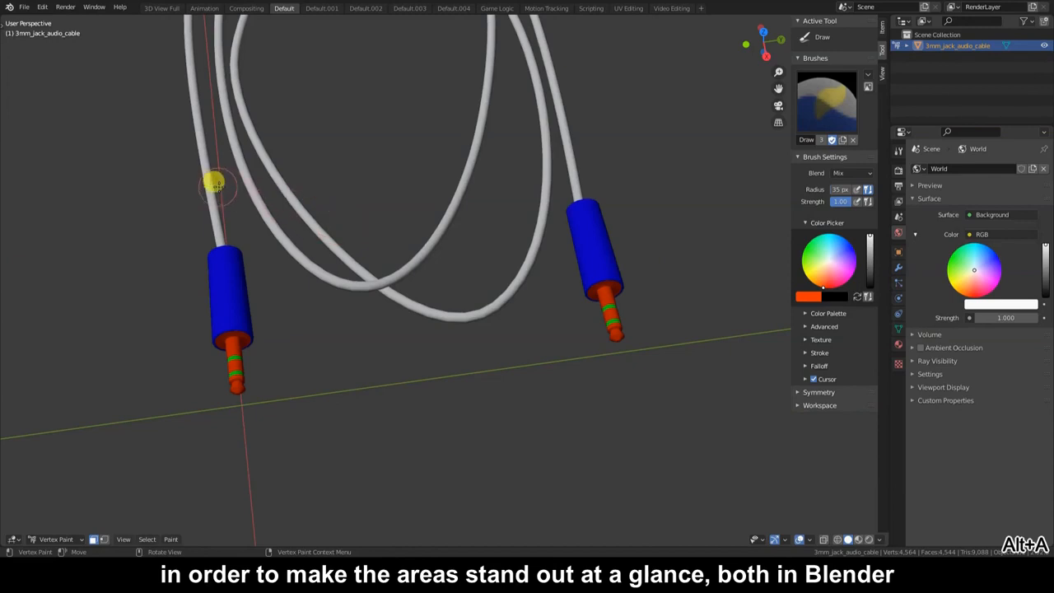
Select every linked cable strand and orbit out to view the whole cord.
key(alt+a)
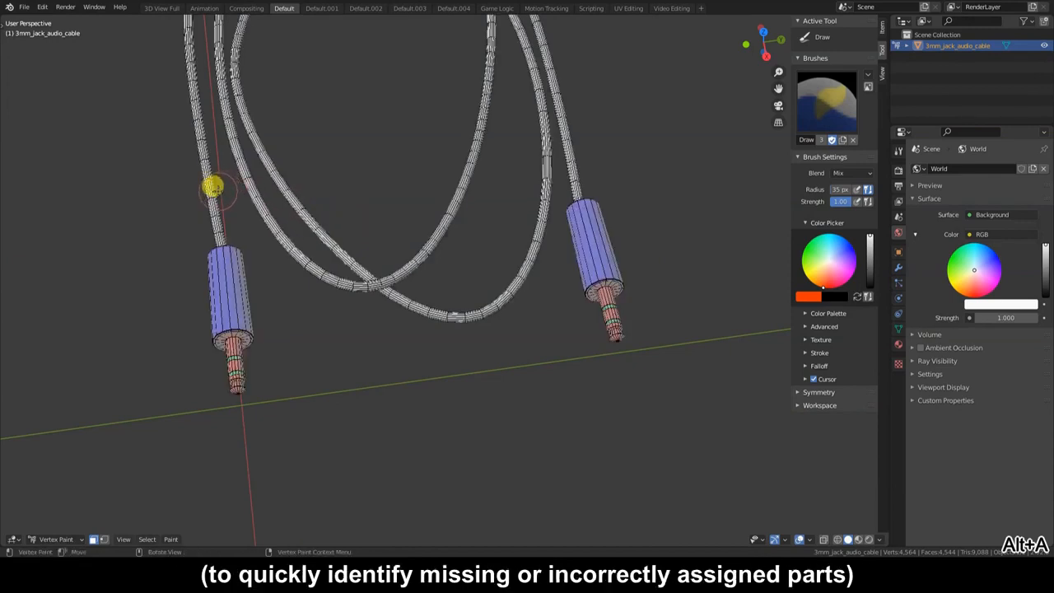
key(l)
key(l)
key(l)
key(l)
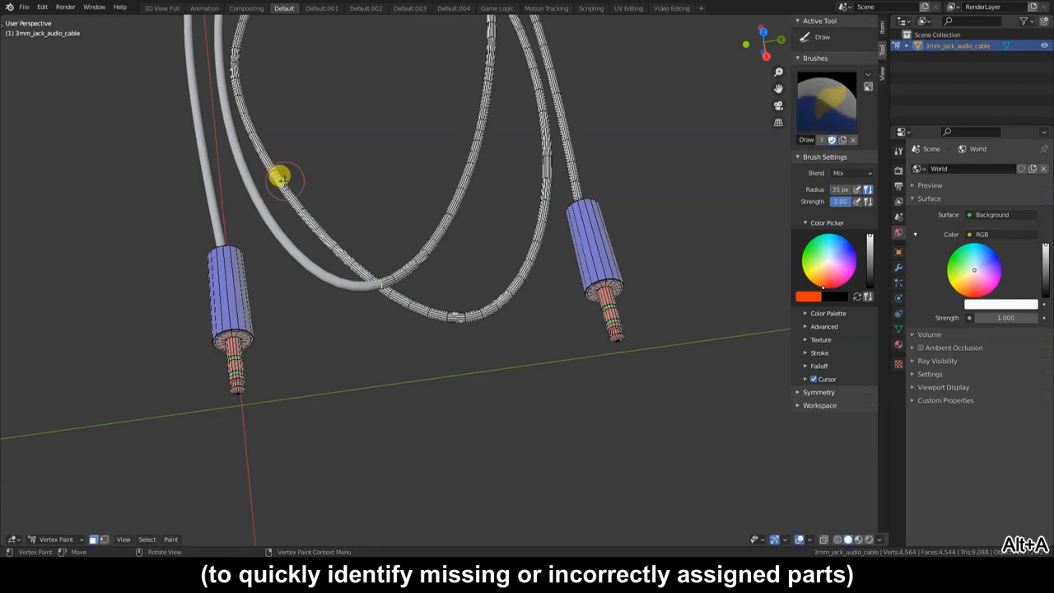
key(l)
key(l)
scroll(421, 255, down, 3)
middle_drag(421, 255, 444, 250)
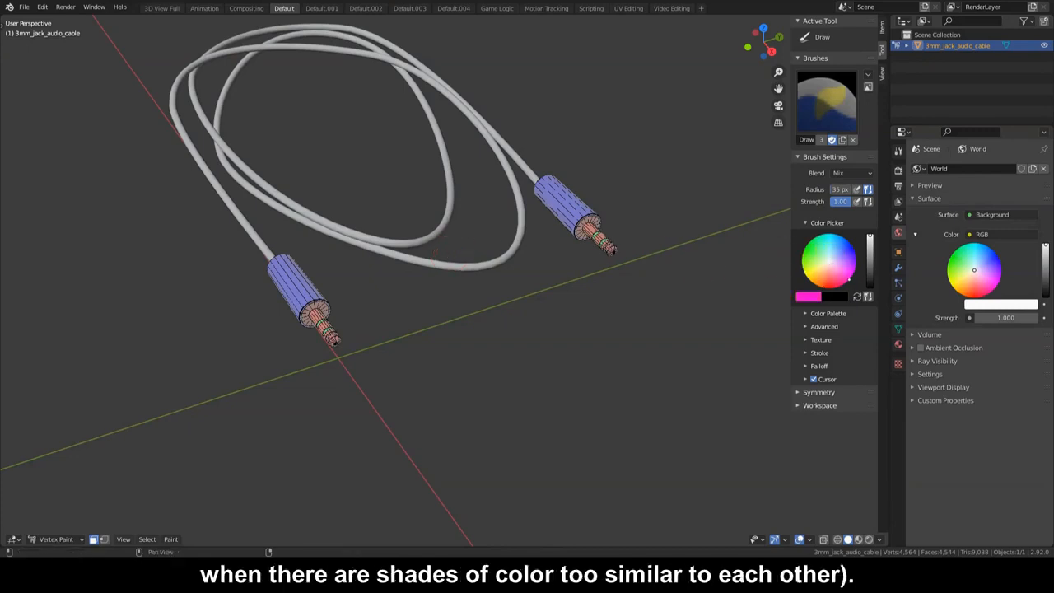
Fill the selected cable strands magenta and bring up the File menu's Export options.
key(shift+k)
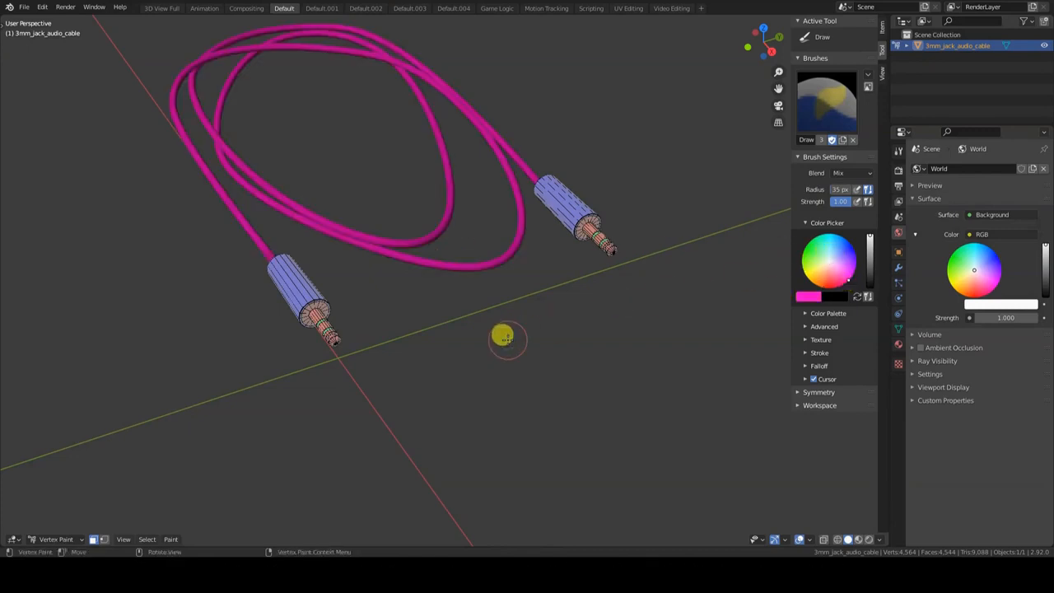
scroll(498, 335, up, 4)
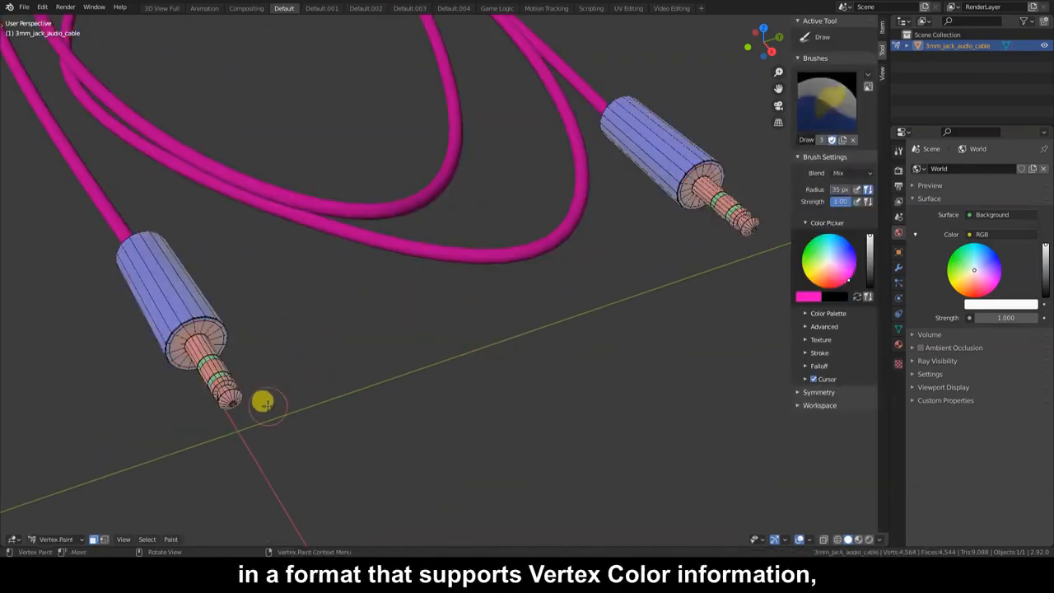
click(24, 7)
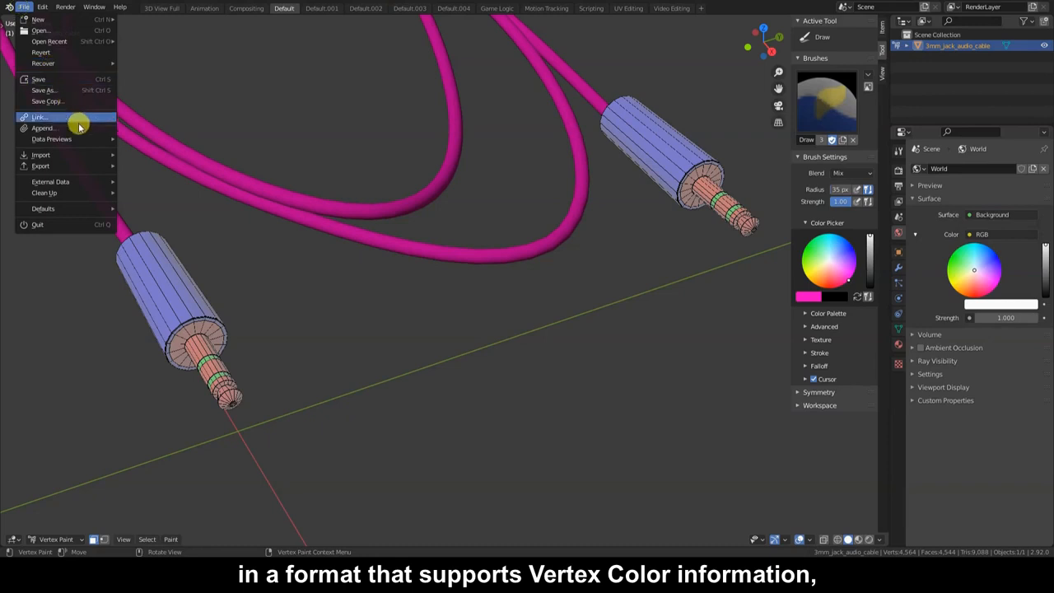
mouse_move(90, 169)
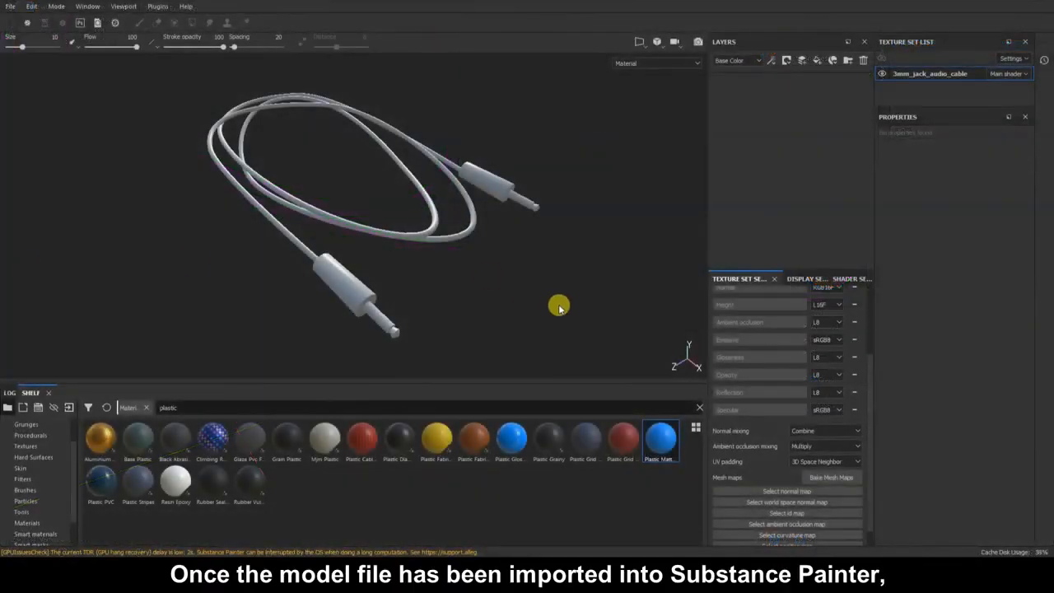
Bake only the ID mesh map for the cable, using Vertex Color as the colour source.
click(550, 288)
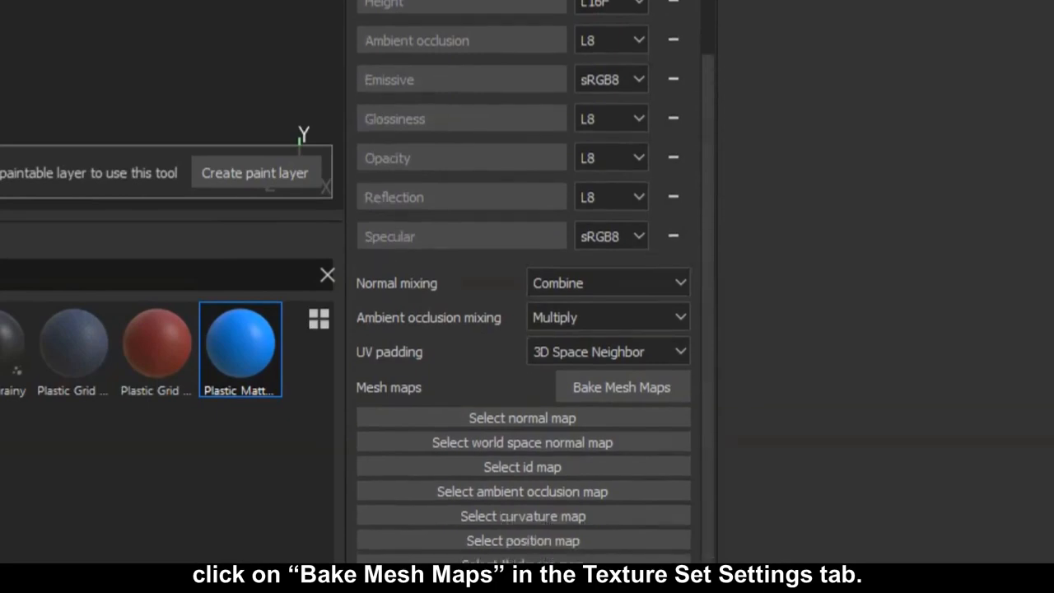
click(647, 387)
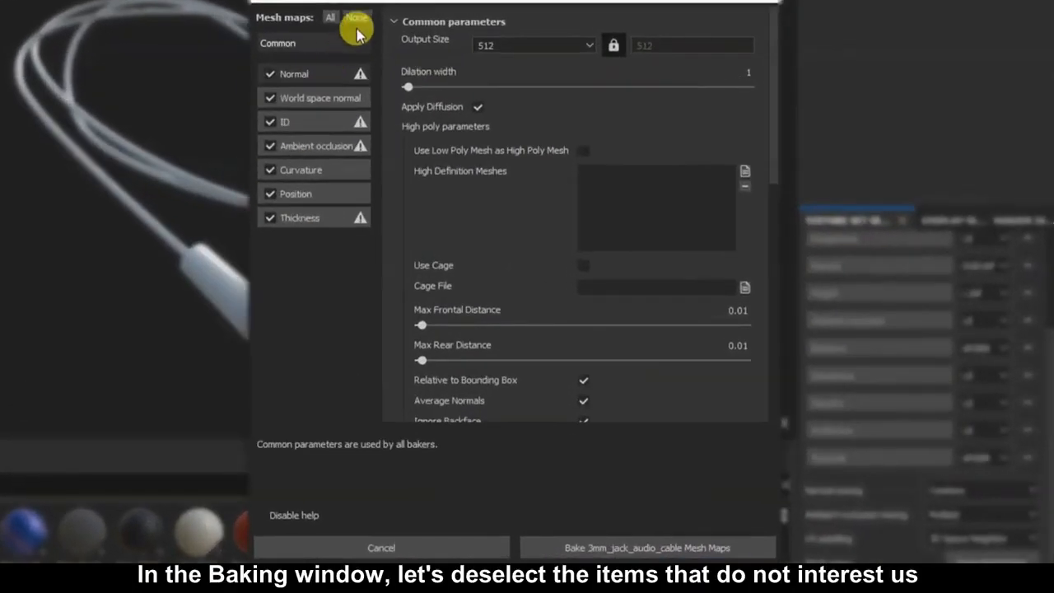
click(390, 61)
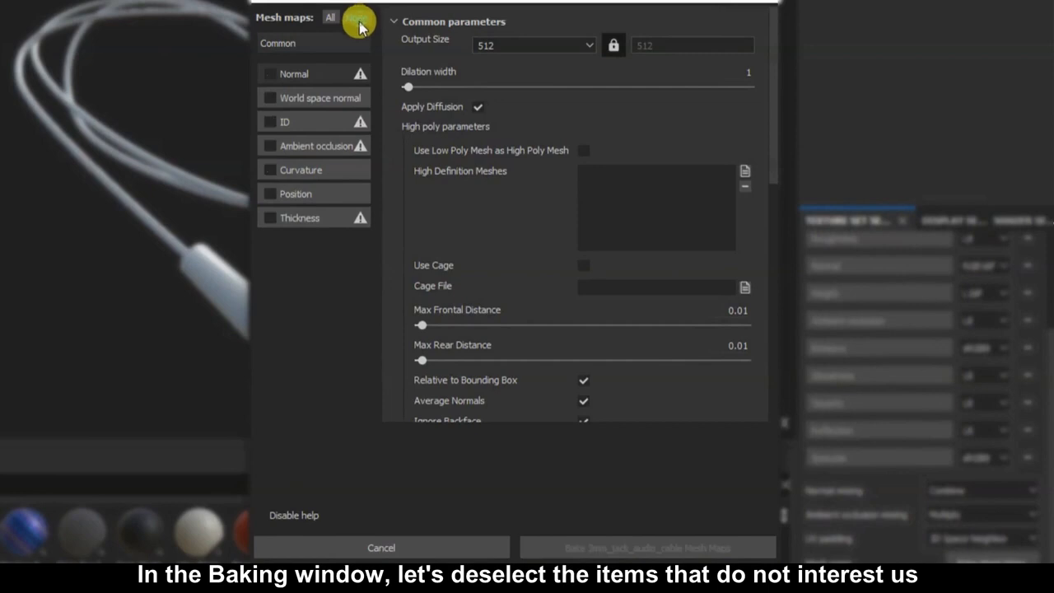
click(271, 122)
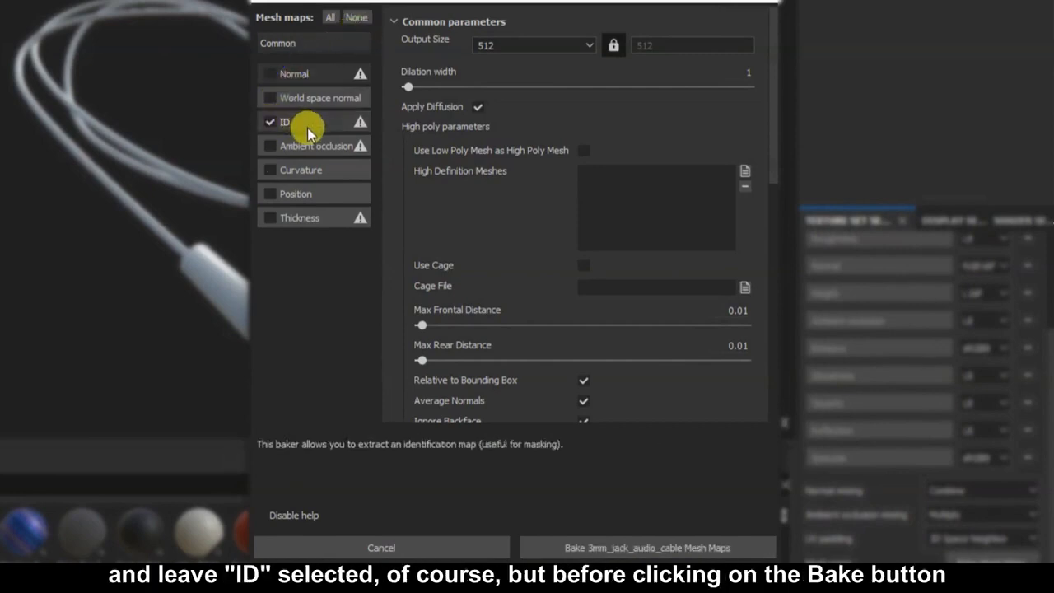
click(307, 128)
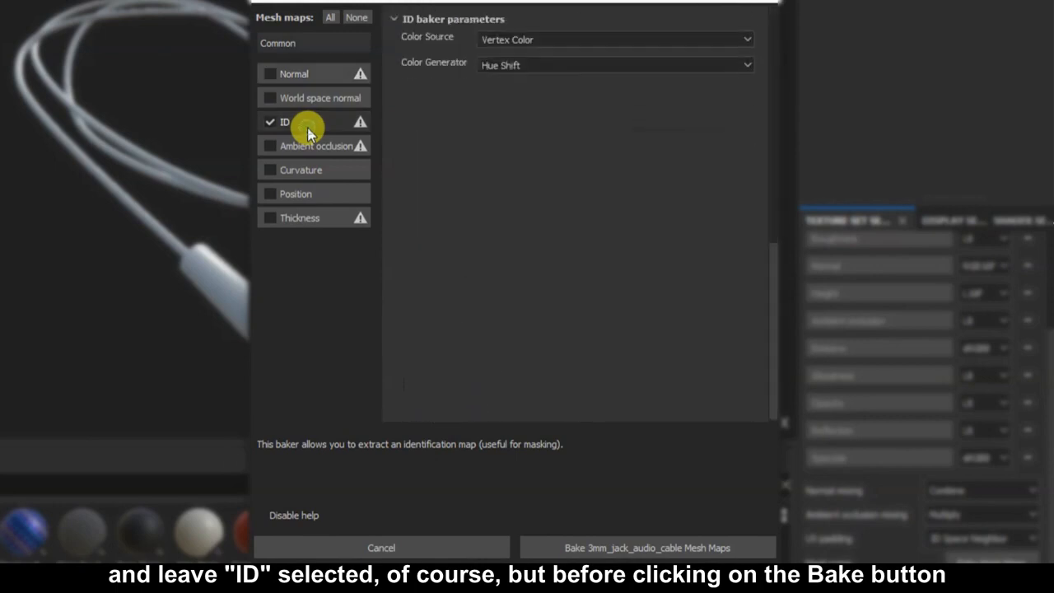
click(654, 41)
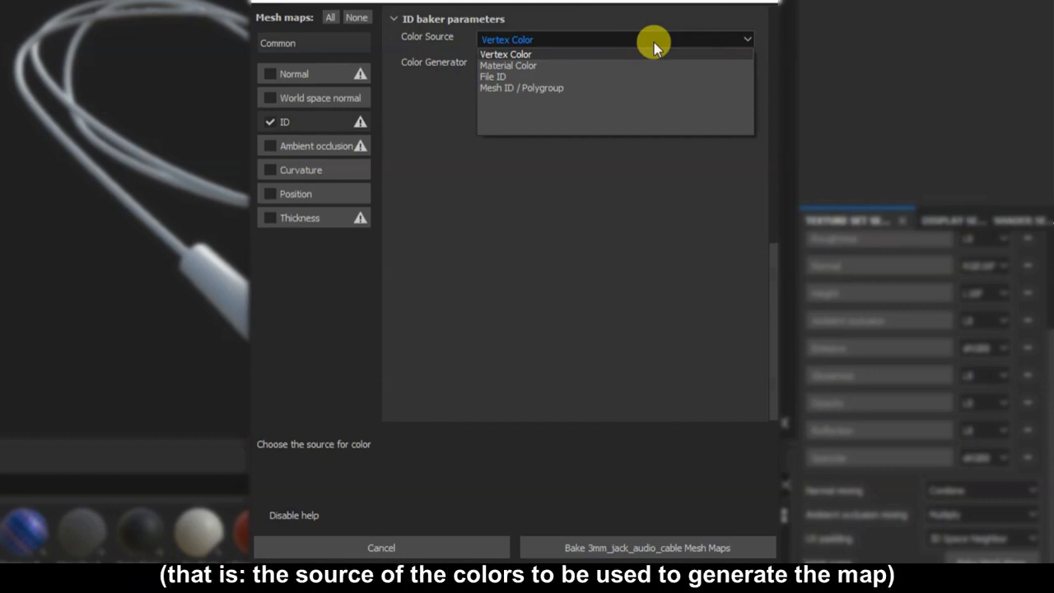
click(557, 55)
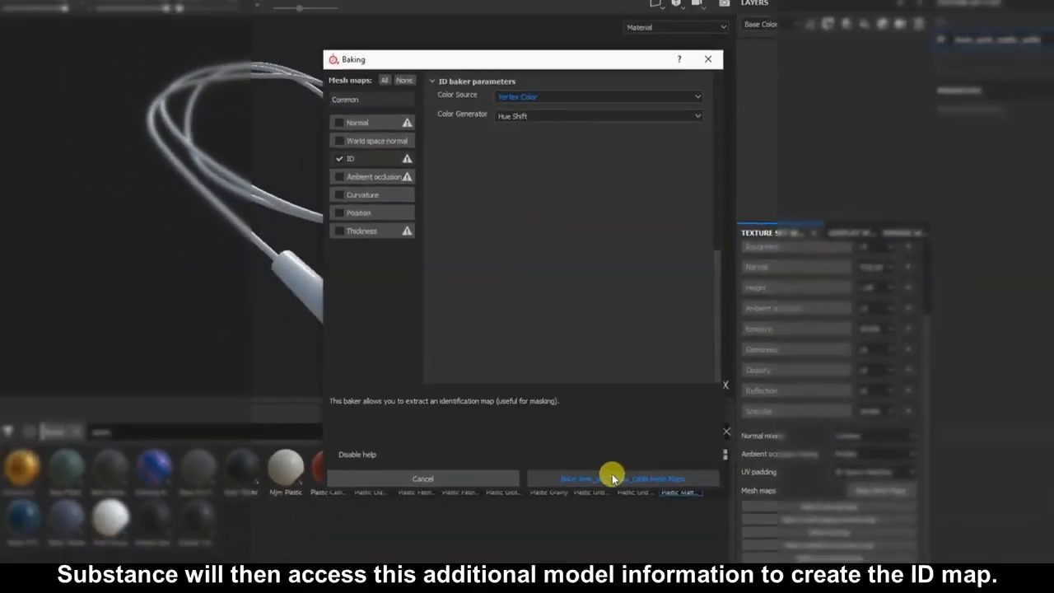
click(612, 476)
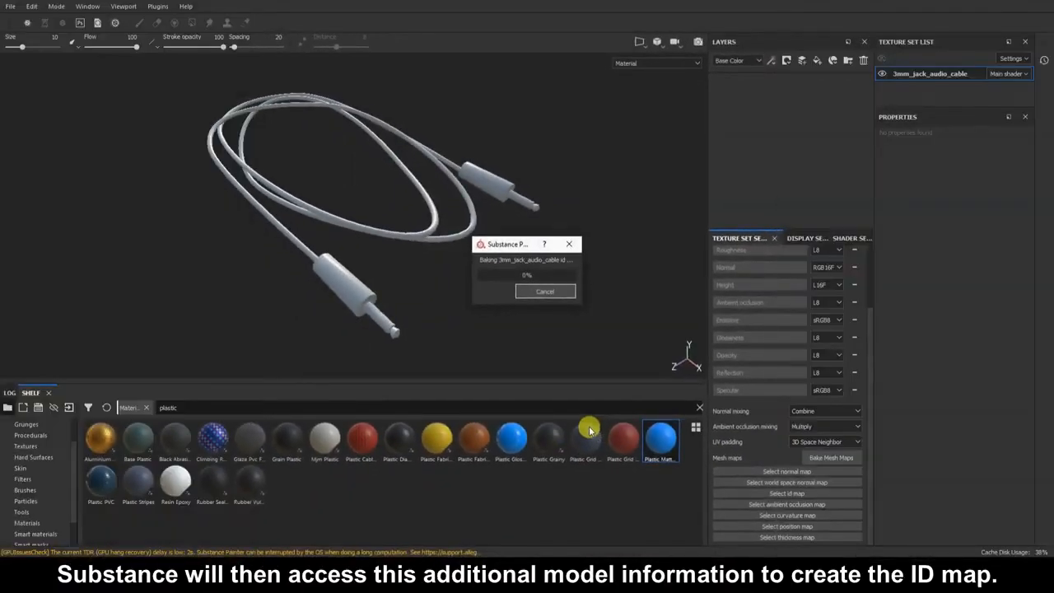
Switch the viewport display channel to ID, hide the panels, and orbit to inspect the ID colours.
click(724, 498)
mouse_move(747, 372)
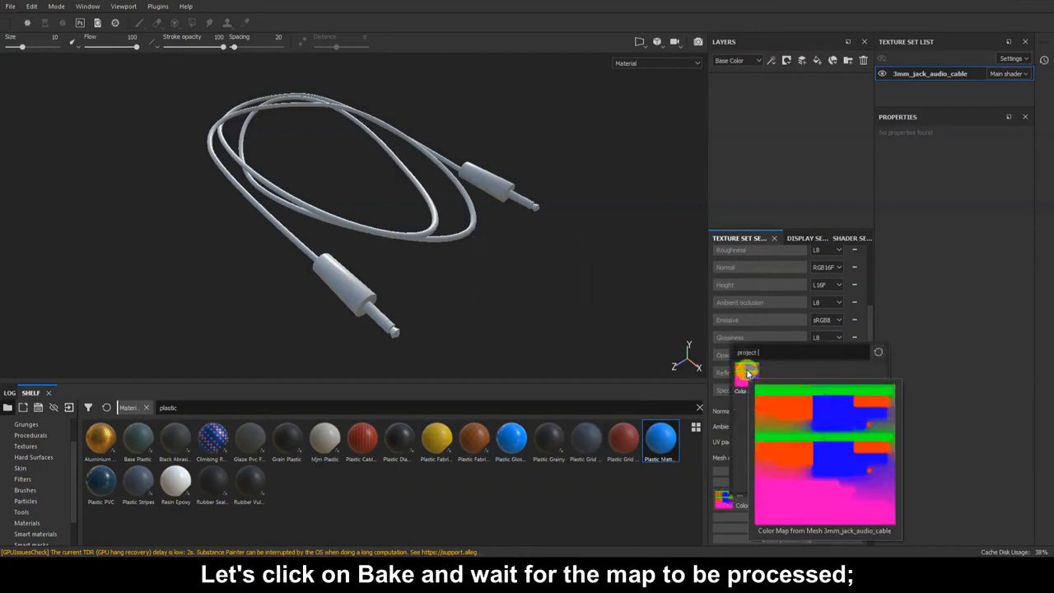
click(666, 63)
scroll(661, 94, down, 5)
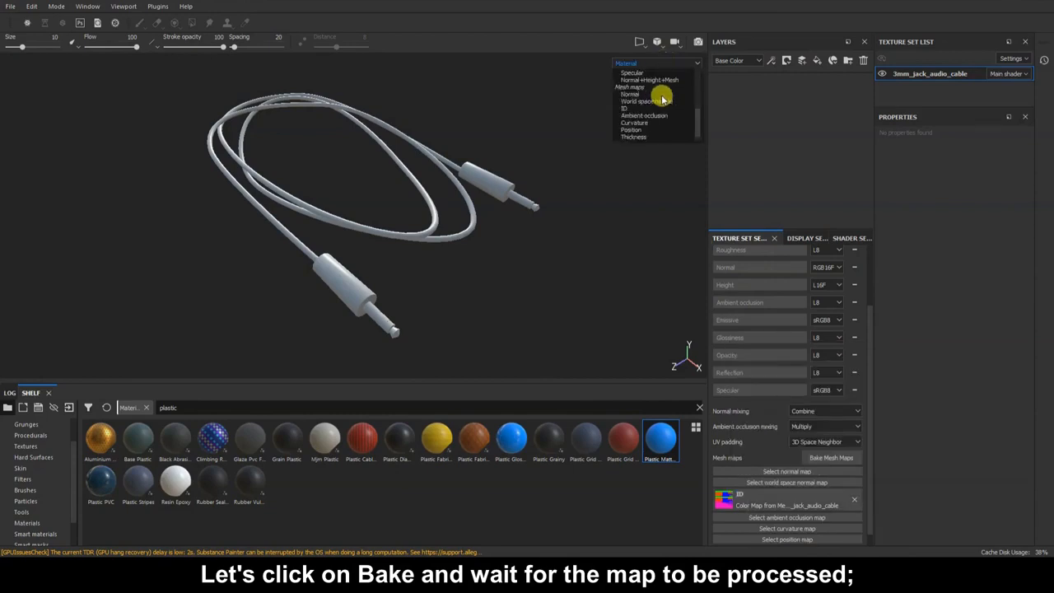
click(643, 109)
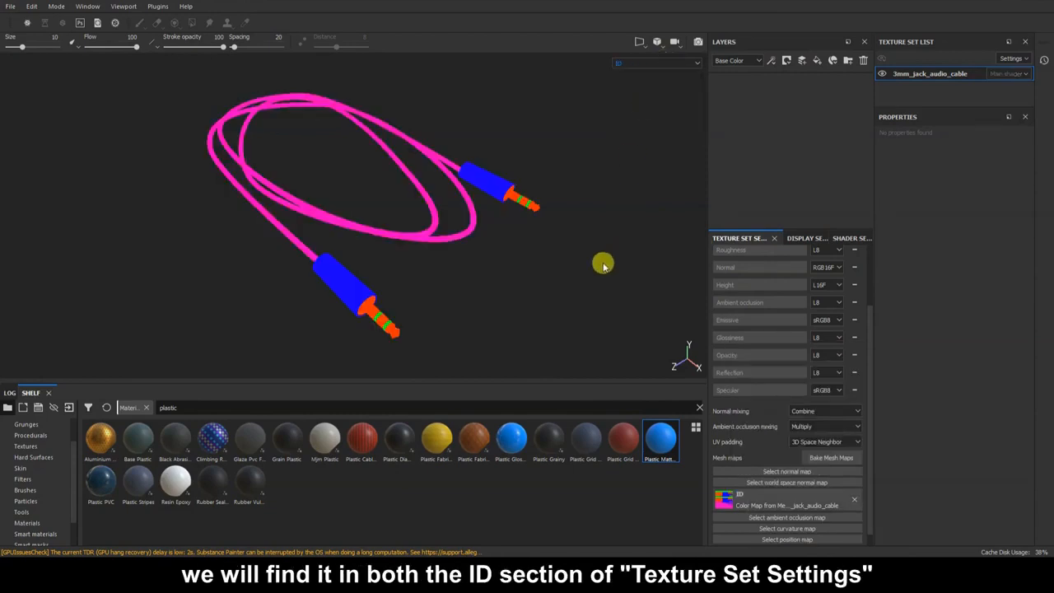
key(Tab)
mouse_move(571, 303)
alt+mouse_down()
mouse_move(572, 289)
mouse_move(578, 296)
alt+mouse_up()
Add a Cobalt Pure fill layer with a black mask and colour selection picking the orange plug tips.
key(Tab)
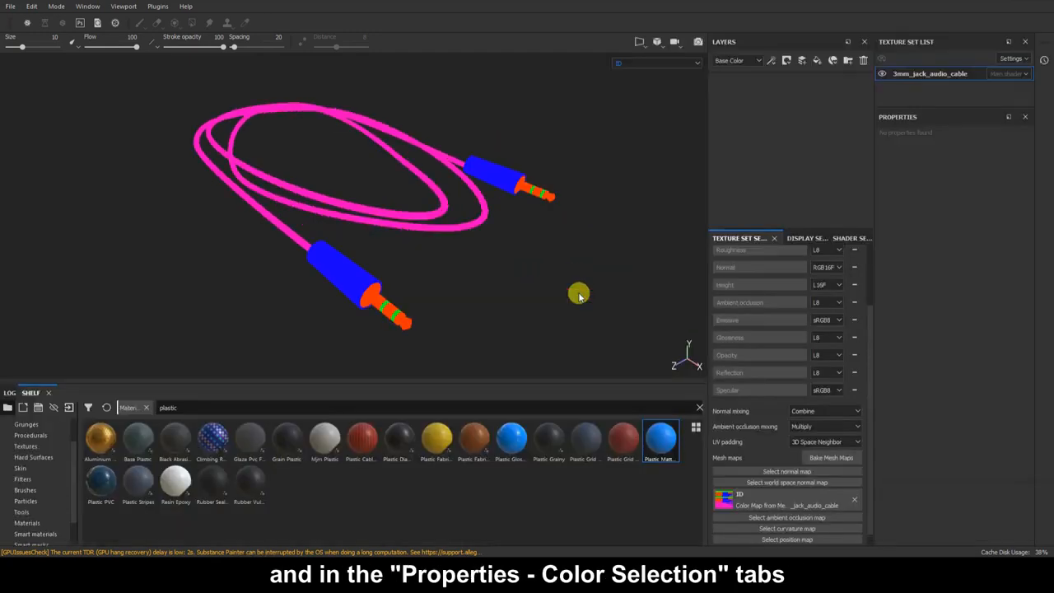
double_click(170, 407)
text(cob)
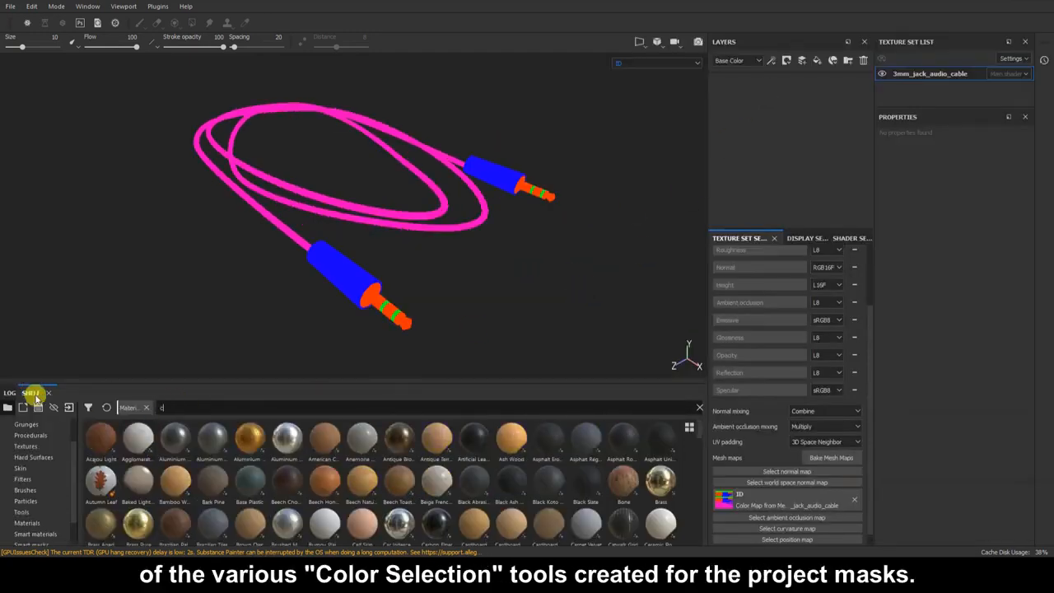
text(alt)
drag(101, 441, 802, 173)
right_click(767, 98)
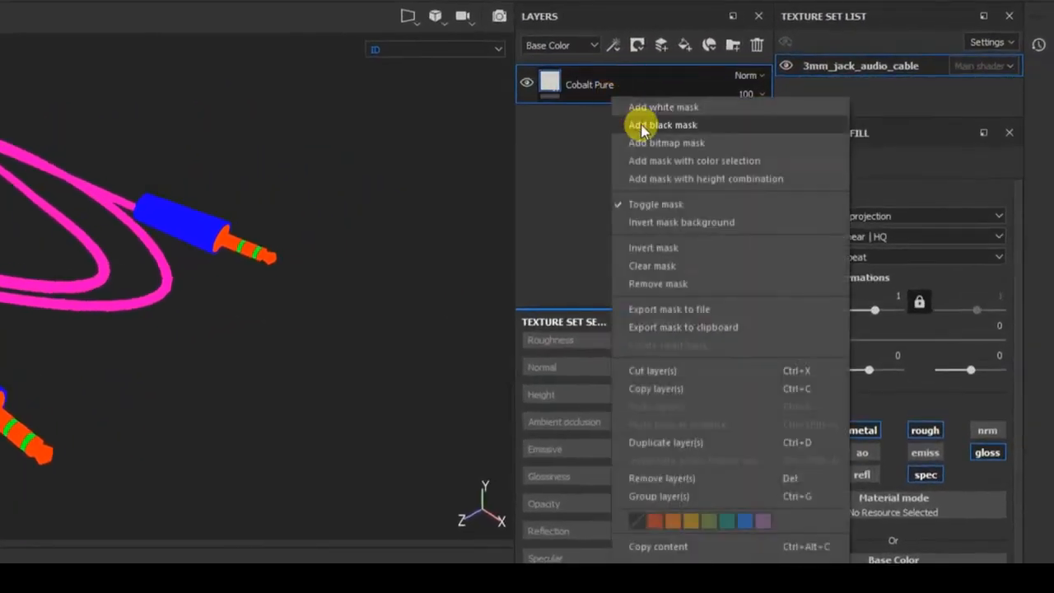
click(632, 124)
right_click(576, 82)
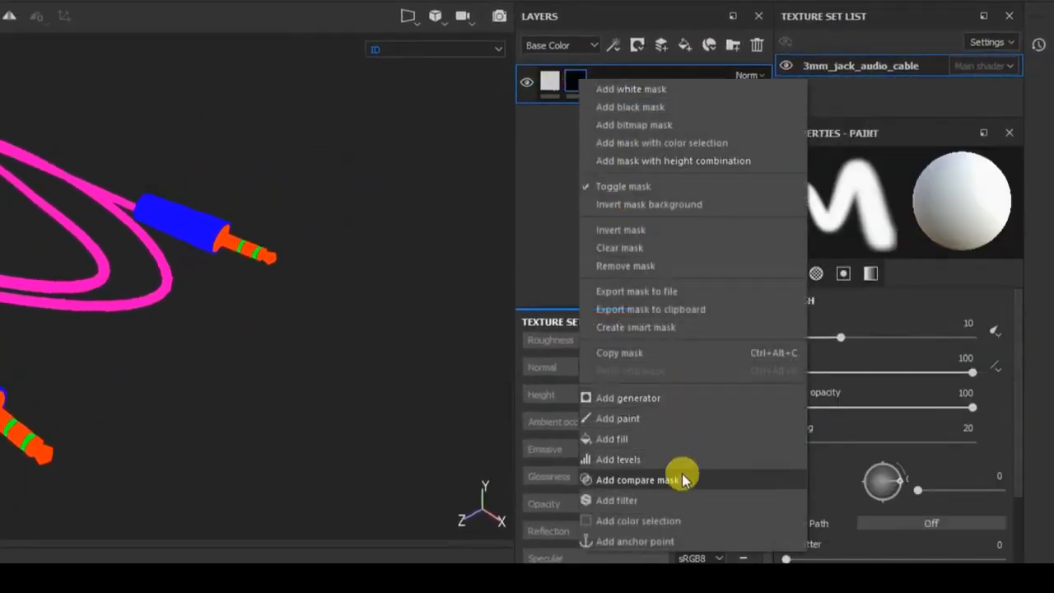
click(689, 524)
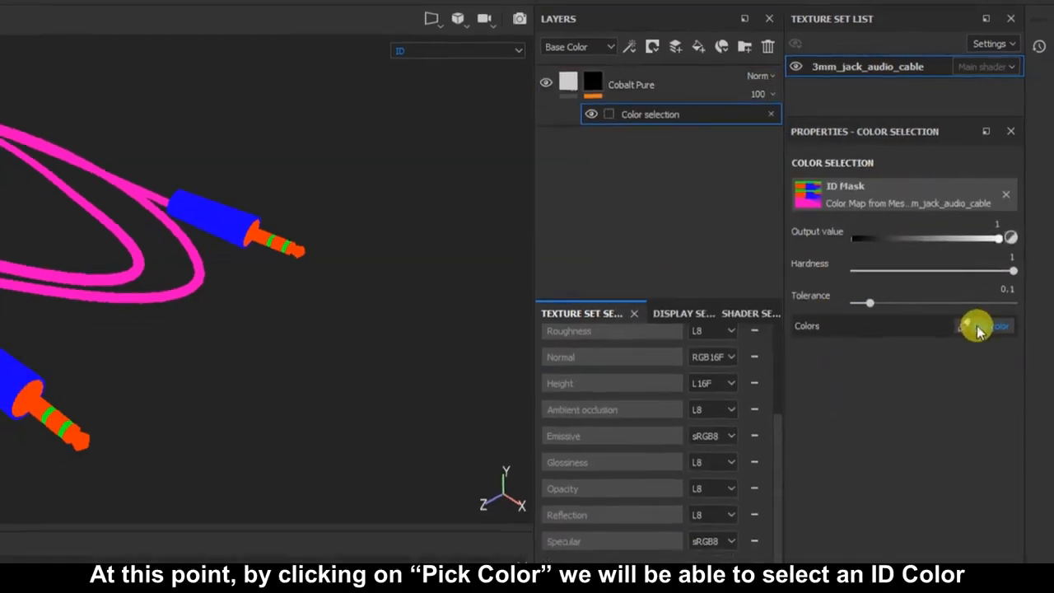
click(976, 327)
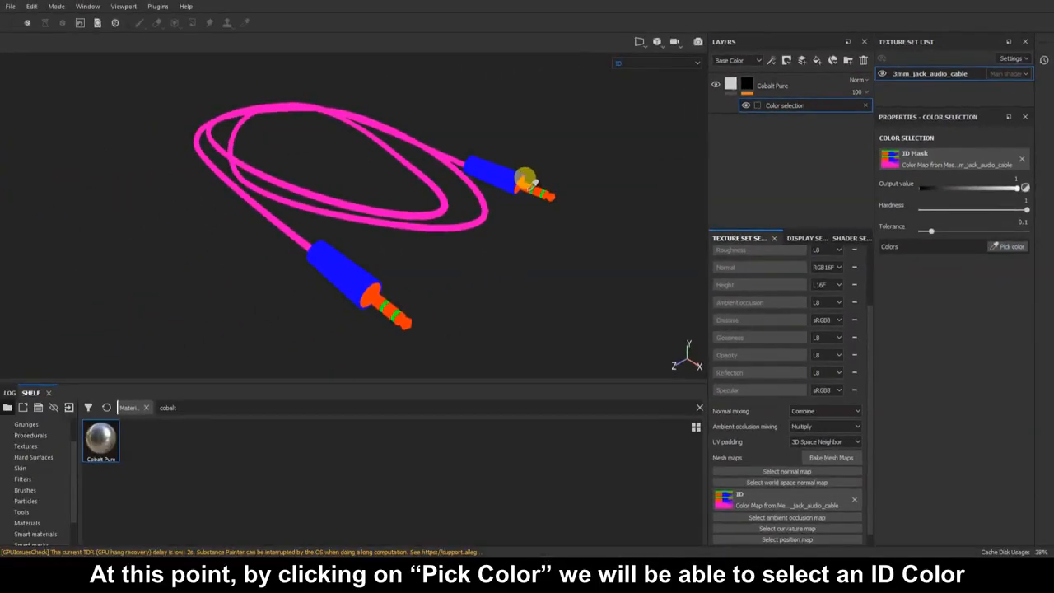
click(528, 194)
Return the viewport to the material render and add a Plastic Matte Pure fill layer.
scroll(446, 272, up, 1)
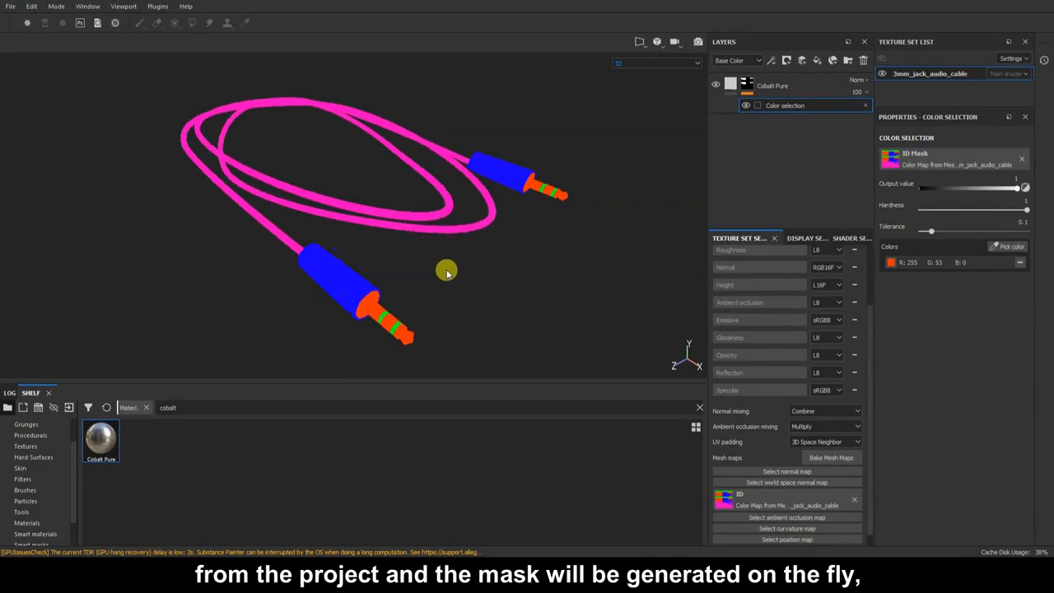
key(m)
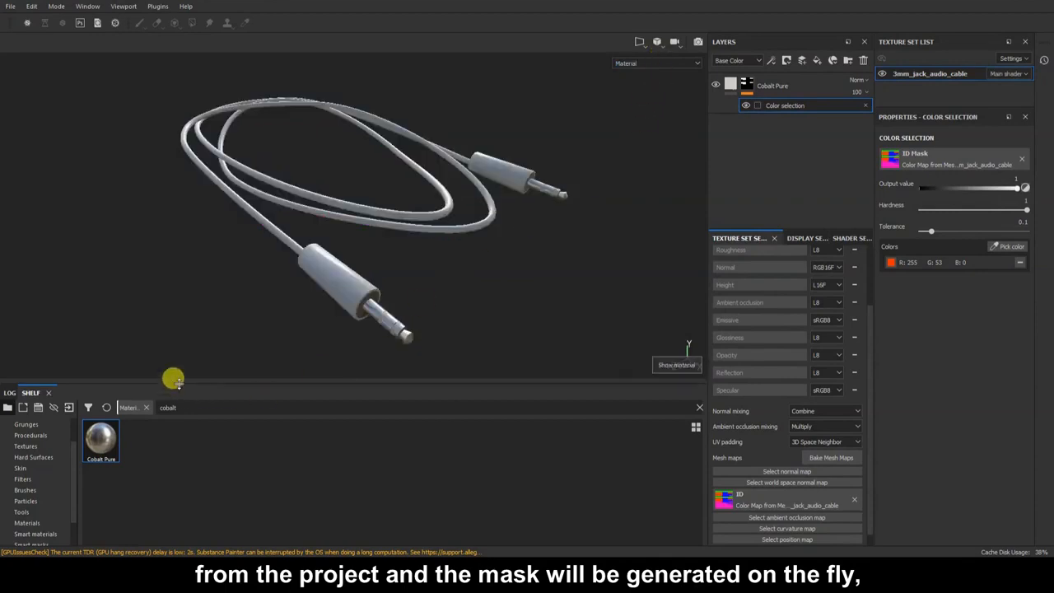
drag(185, 408, 31, 406)
text(plast)
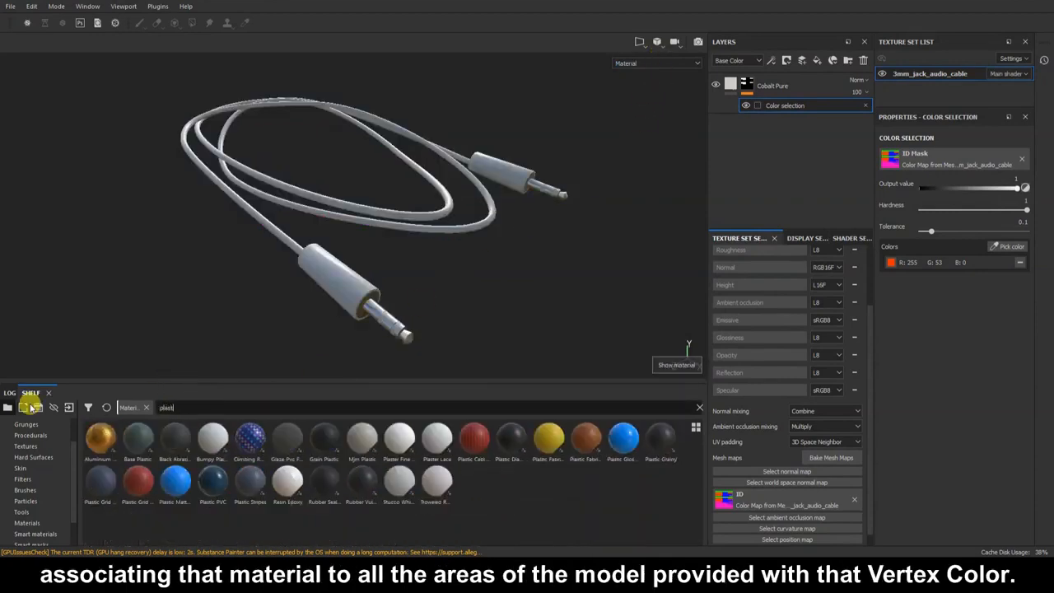
text(ic)
drag(661, 438, 774, 193)
Make the matte plastic black and mask it to the jack's orange and green ring ID colours.
click(1000, 421)
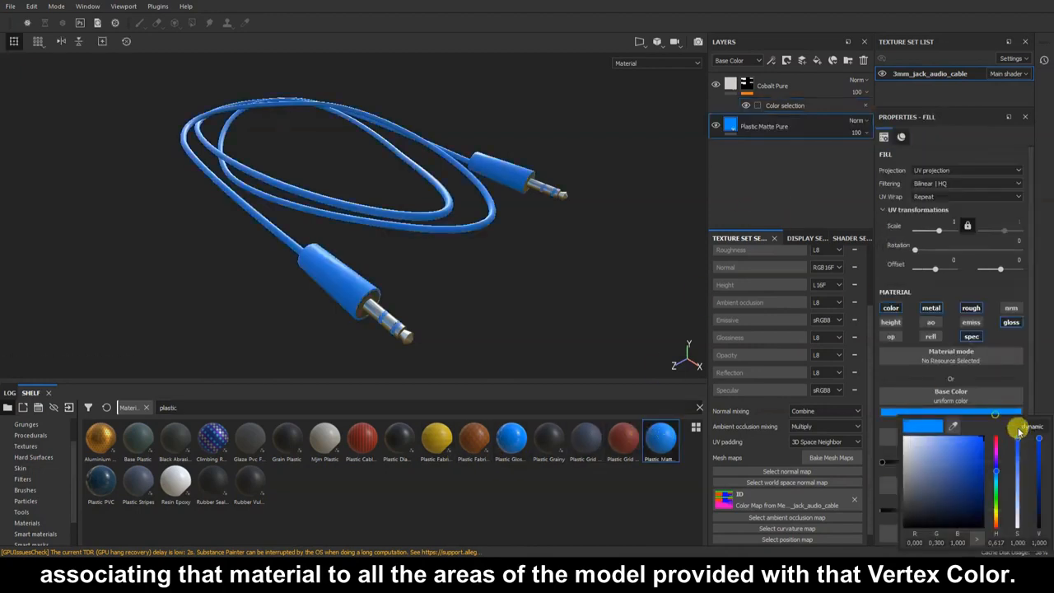
click(1040, 467)
right_click(776, 123)
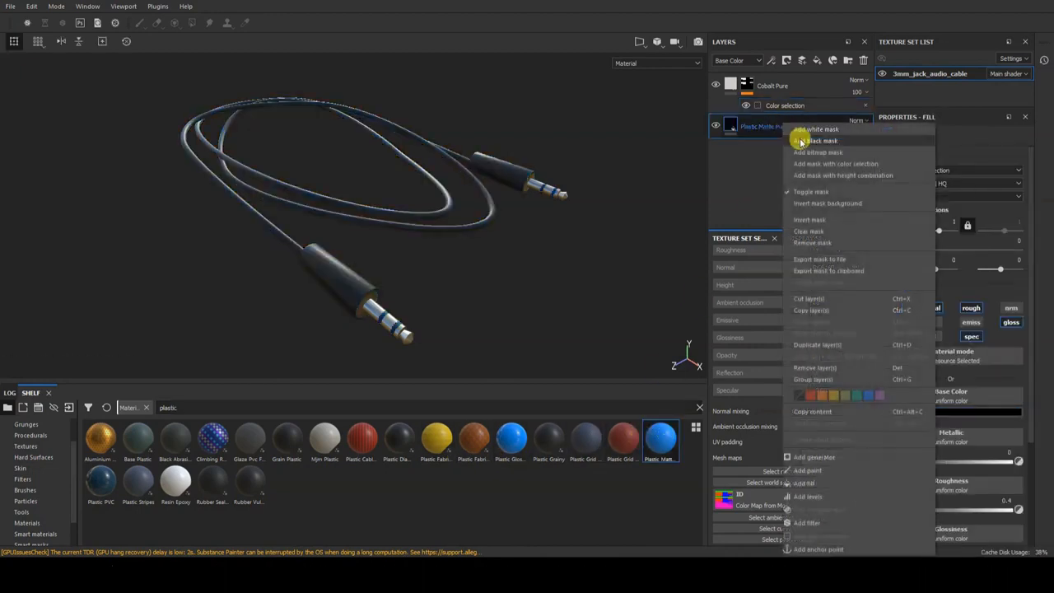
click(799, 136)
right_click(751, 124)
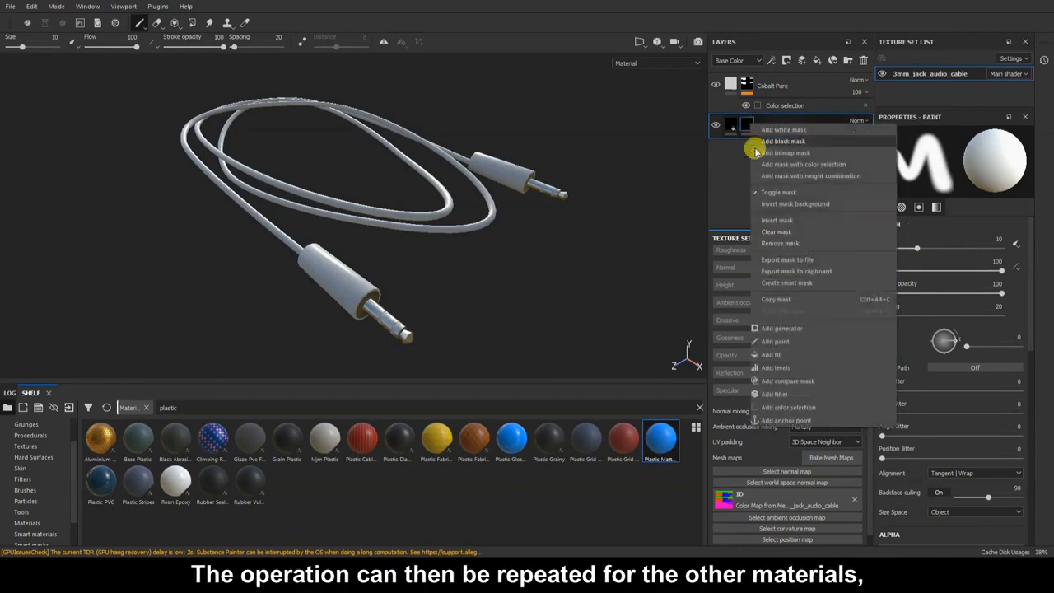
click(787, 406)
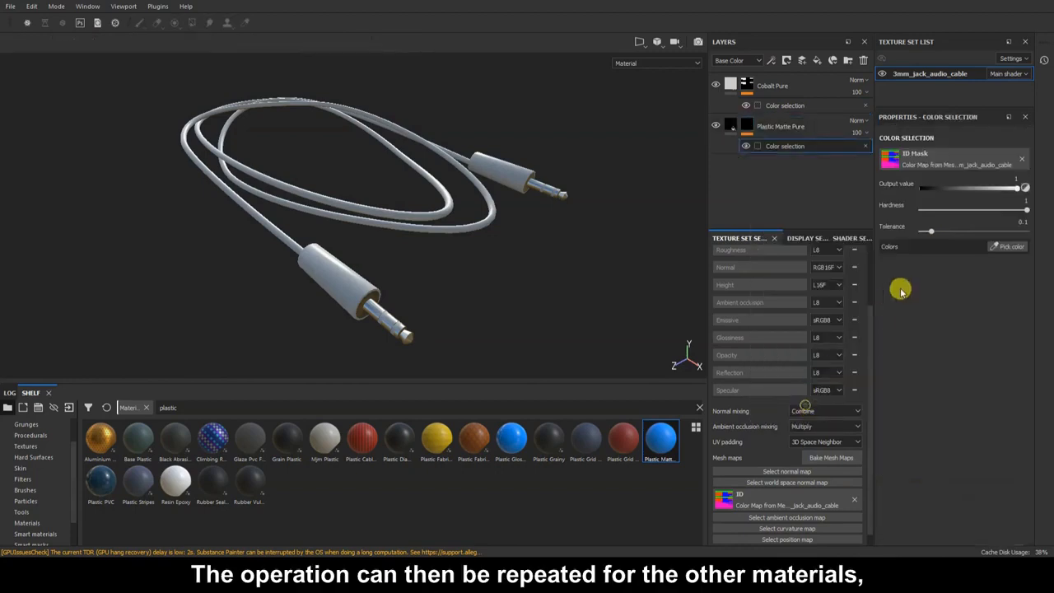
click(1011, 247)
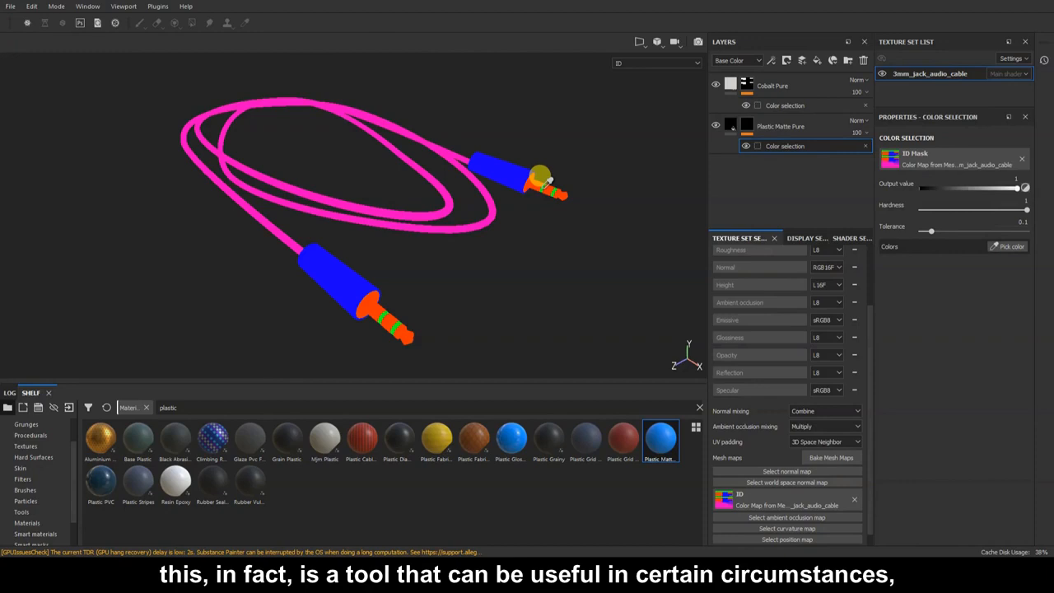
click(544, 194)
scroll(559, 247, up, 6)
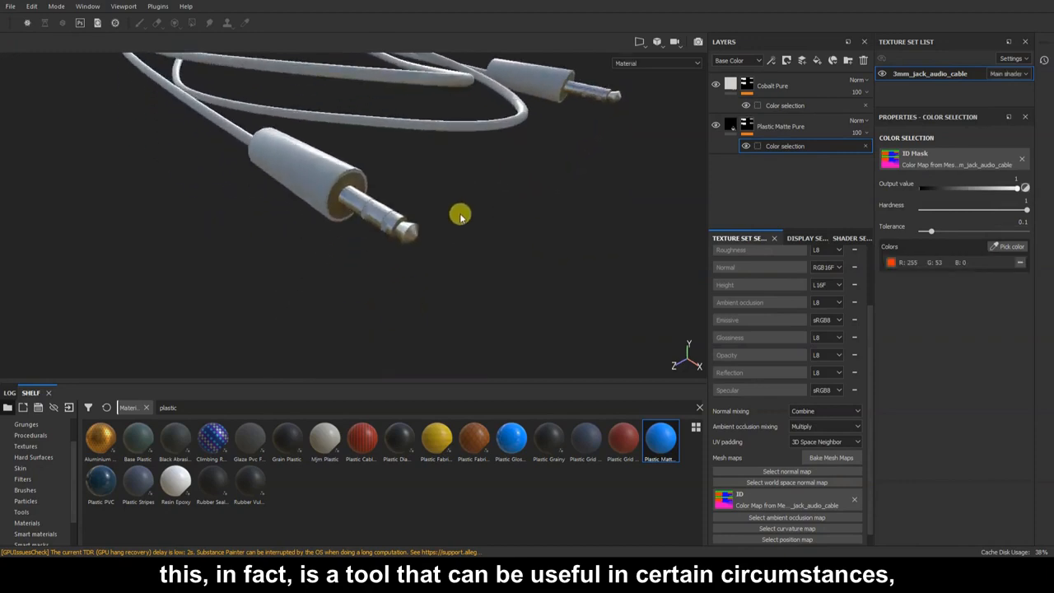
click(1013, 249)
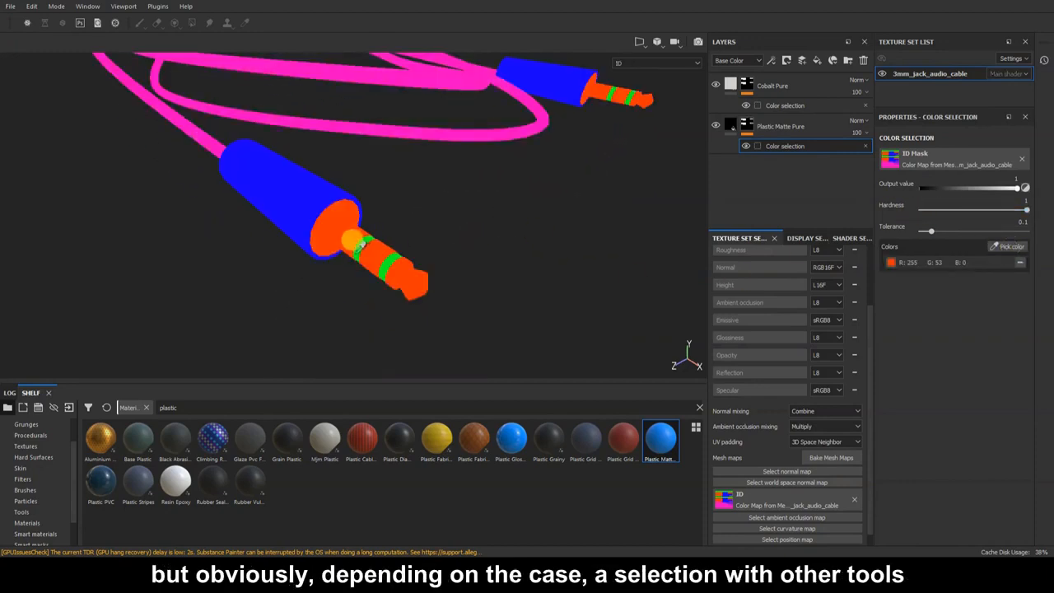
click(360, 247)
Add a Rubber Vulcanized Raw layer masked by colour selection to the pink cable area.
drag(251, 477, 733, 170)
right_click(756, 171)
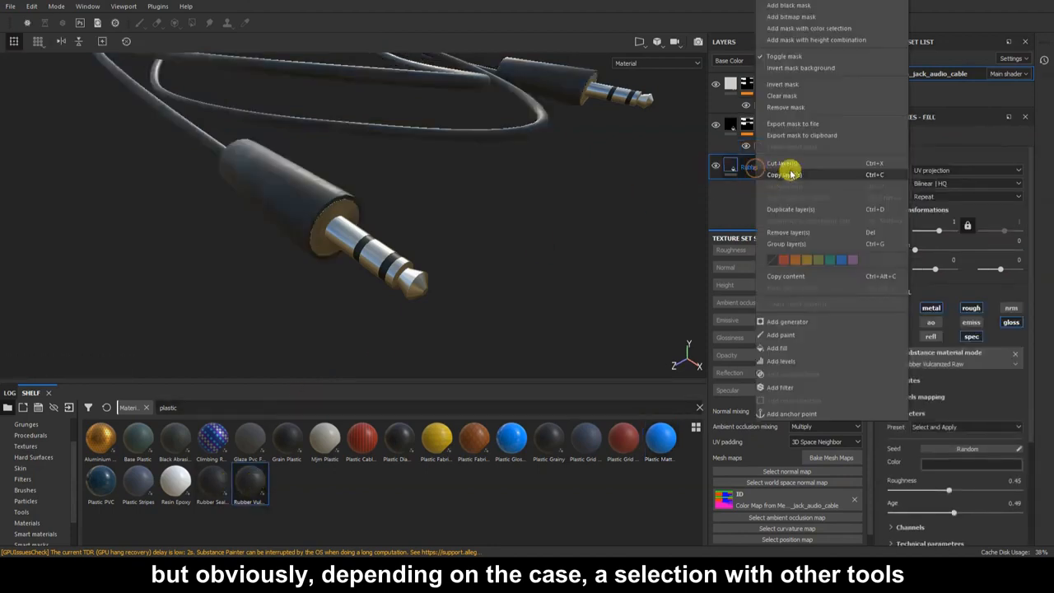
click(803, 4)
right_click(759, 167)
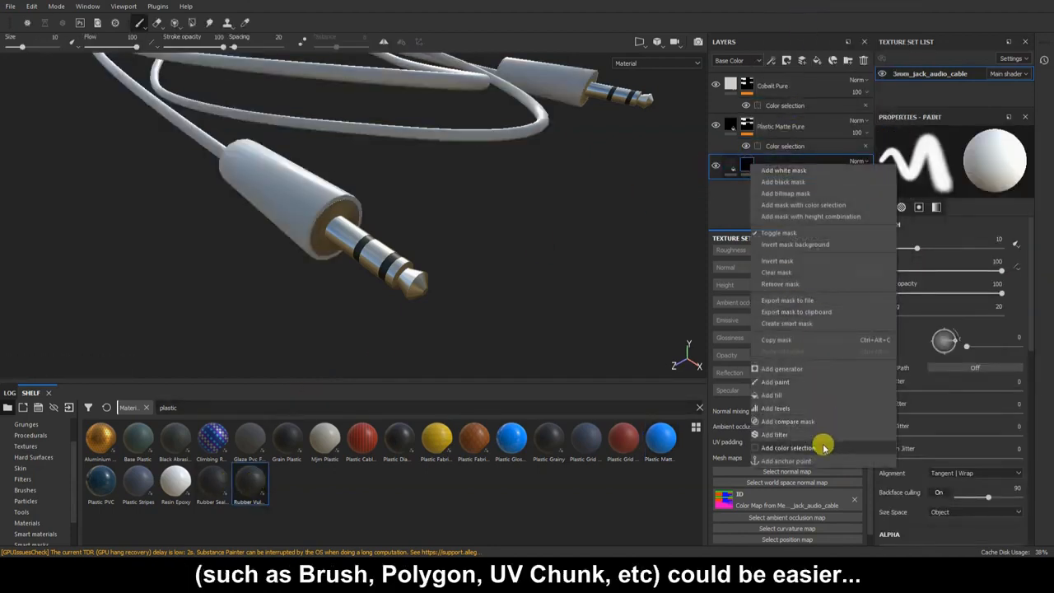
click(824, 441)
click(1006, 246)
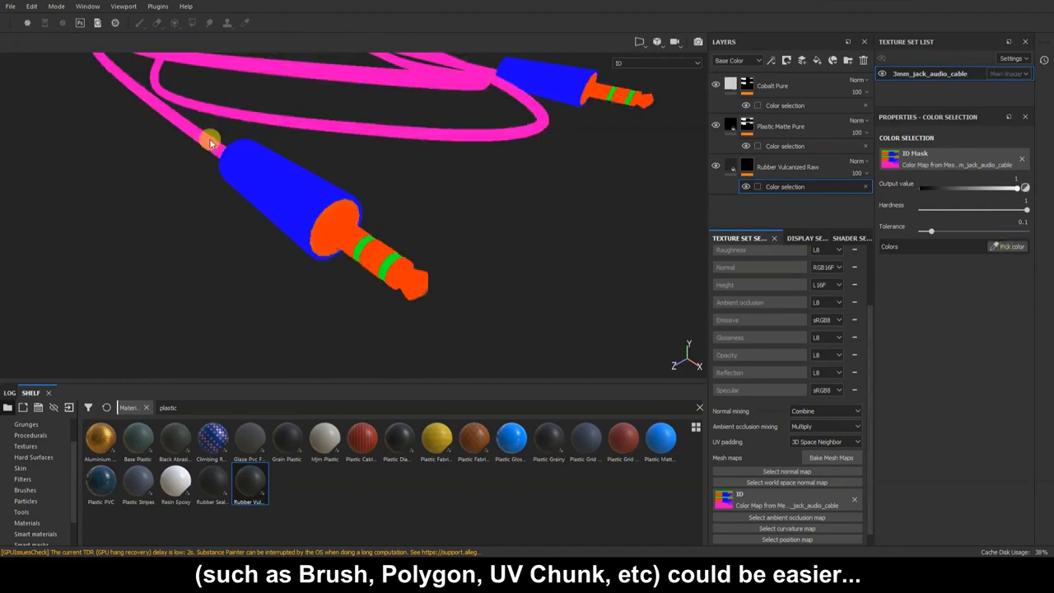
click(207, 127)
Add a Plastic Glossy Pure layer masked by colour selection to the blue plug housings.
drag(512, 442, 717, 207)
right_click(718, 206)
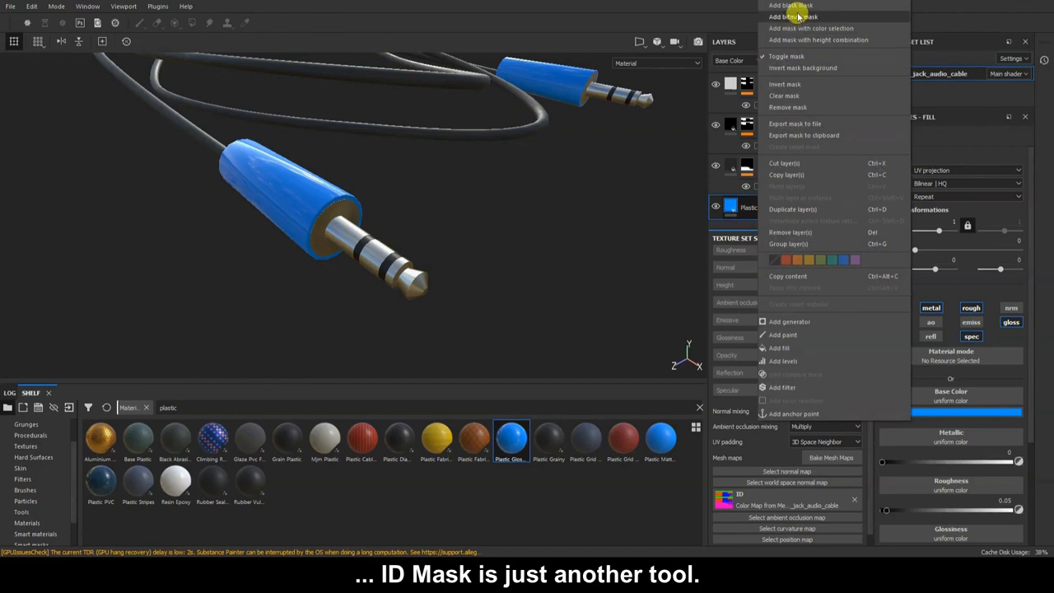
click(799, 7)
right_click(748, 206)
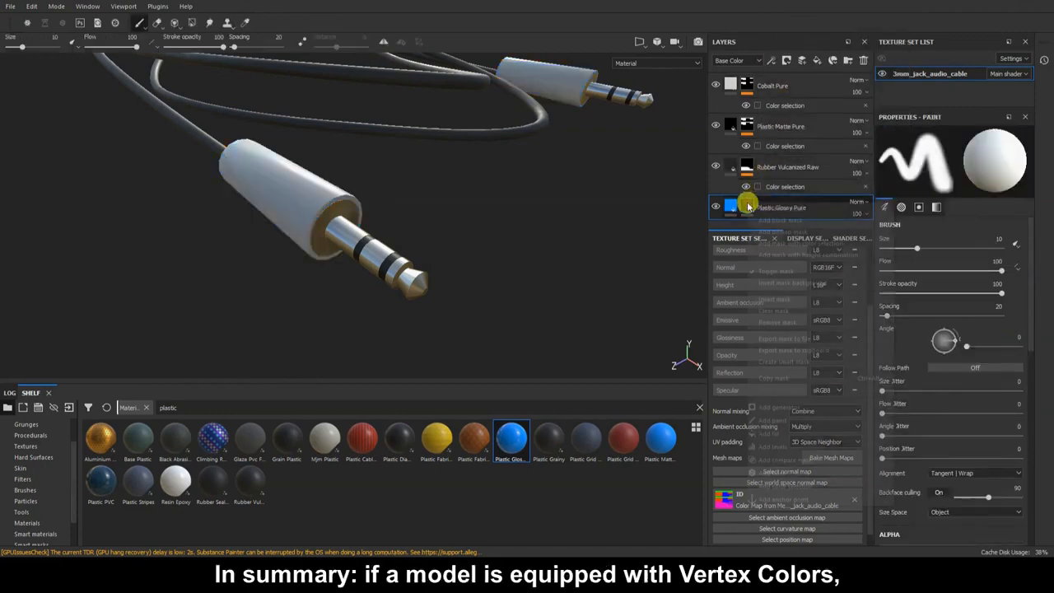
click(791, 460)
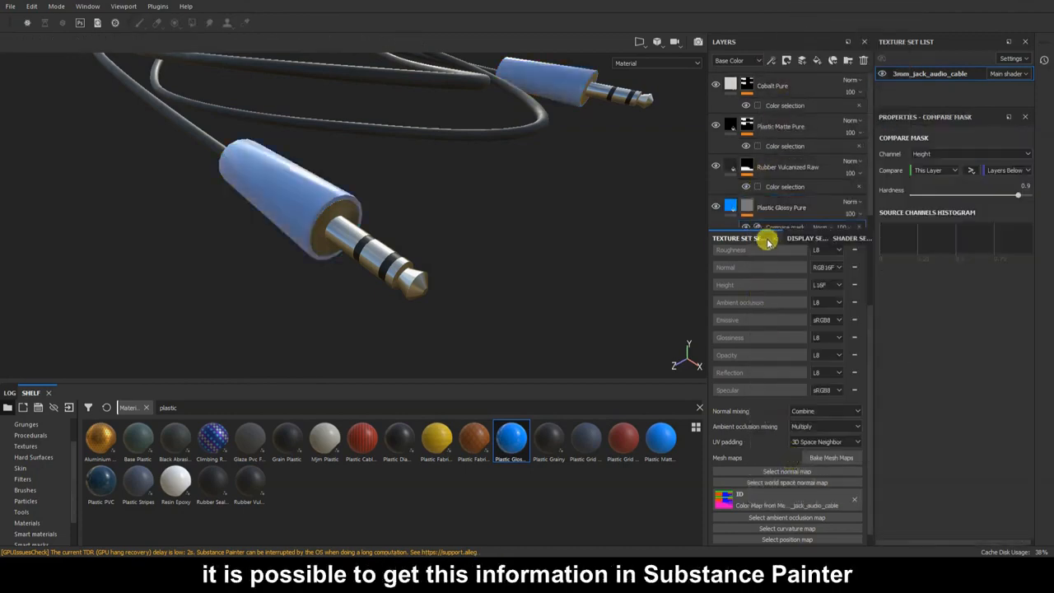
click(858, 228)
right_click(758, 207)
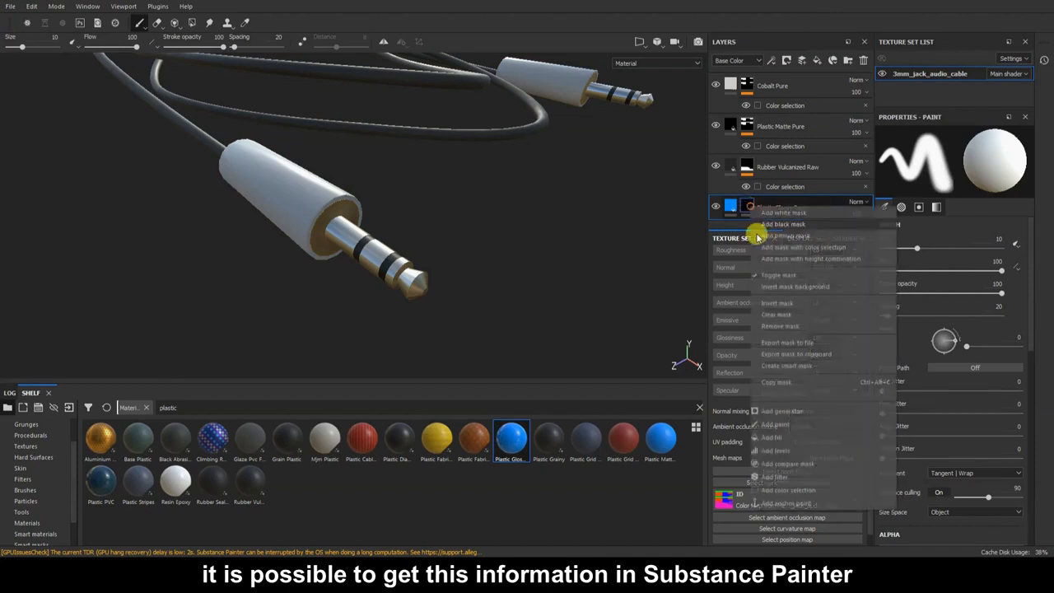
click(789, 490)
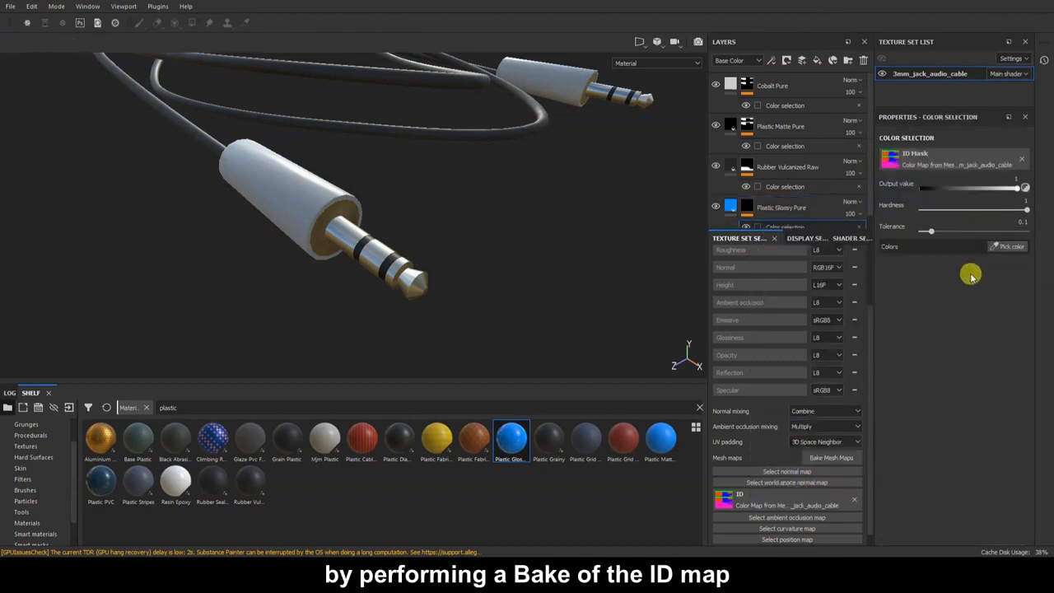
click(1019, 246)
click(336, 184)
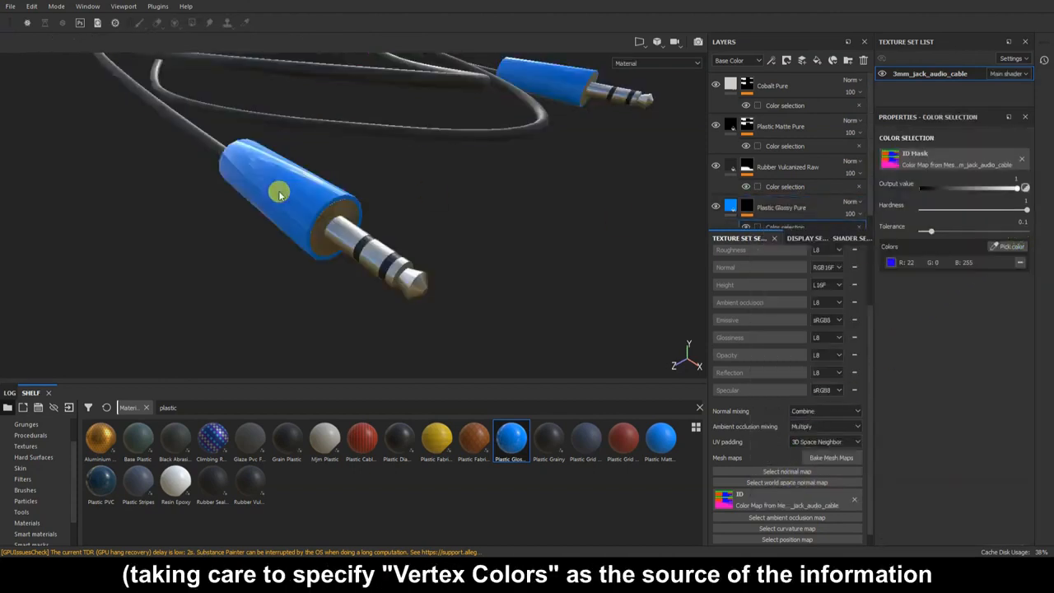
Darken the glossy plastic's base colour to navy, frame the whole cable, and hide the panels.
click(730, 208)
click(952, 412)
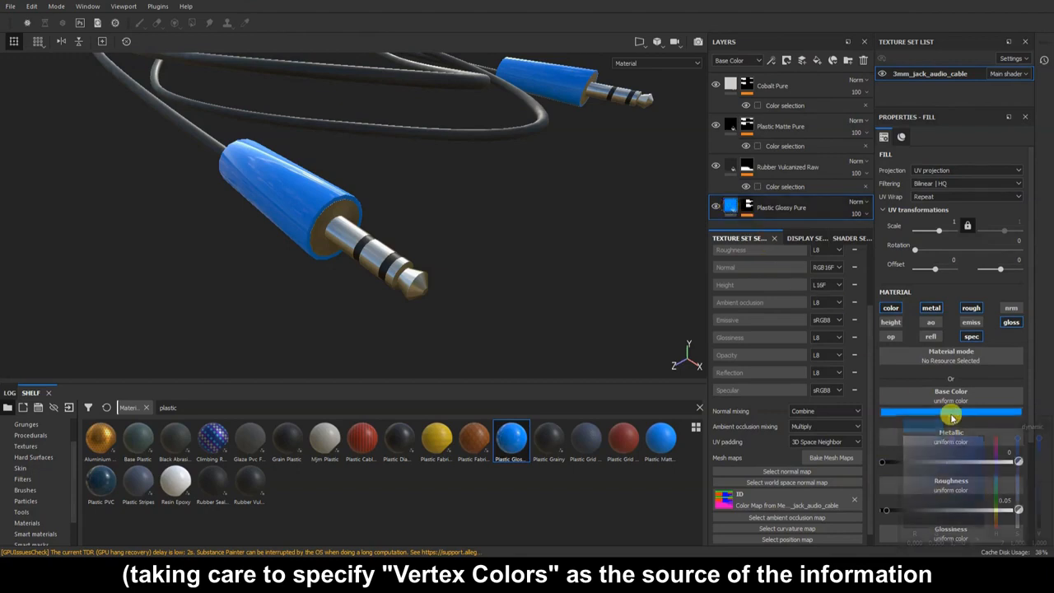
drag(1025, 482, 1040, 520)
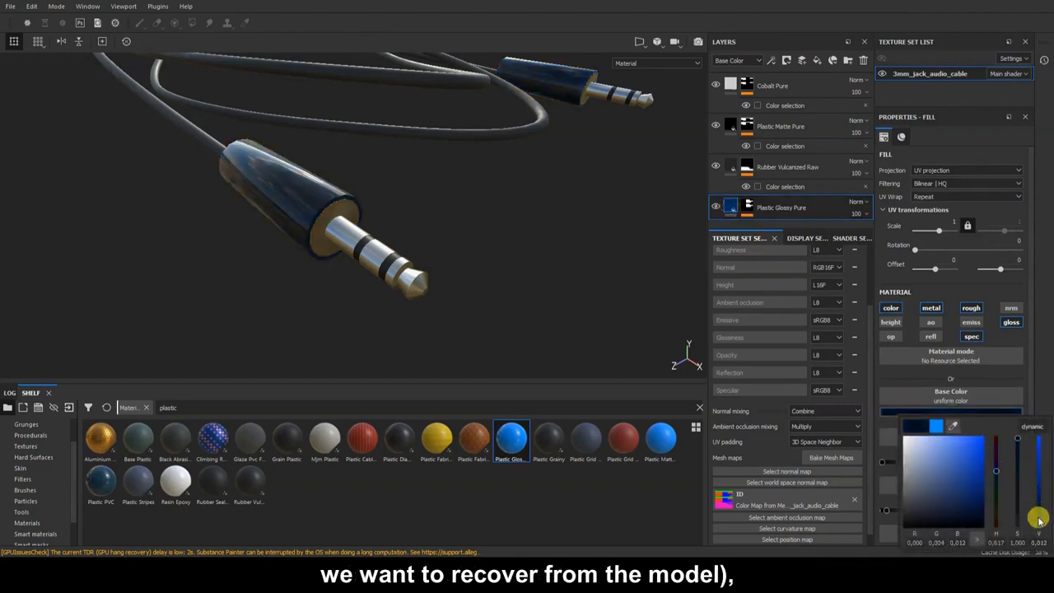
alt+right_drag(490, 250, 437, 164)
alt+middle_drag(438, 164, 423, 262)
alt+drag(423, 262, 461, 270)
key(Tab)
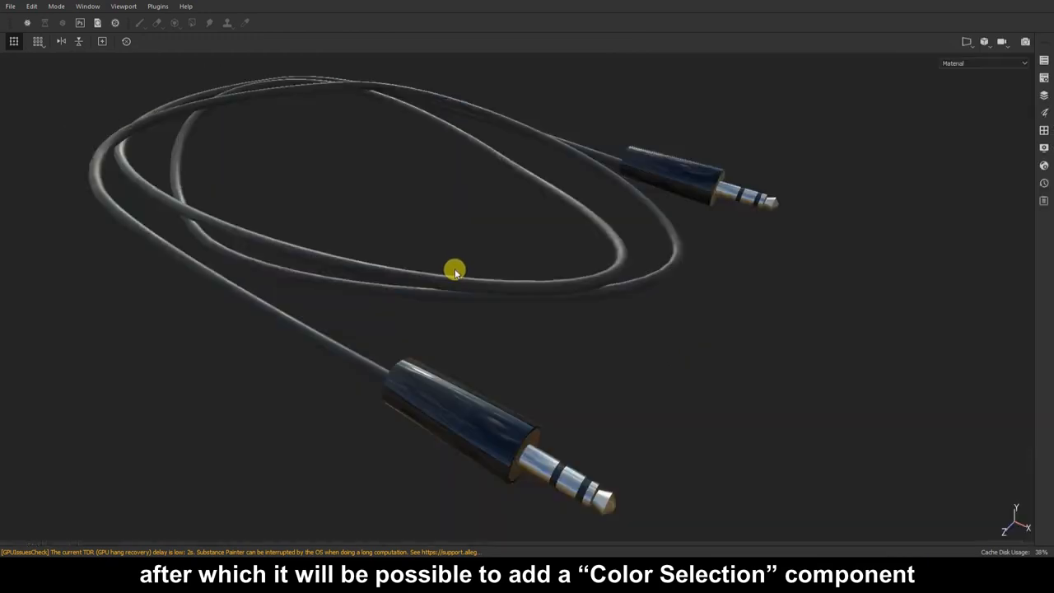
Toggle the viewport channel from ID to Material and back to ID.
click(937, 66)
scroll(982, 115, down, 2)
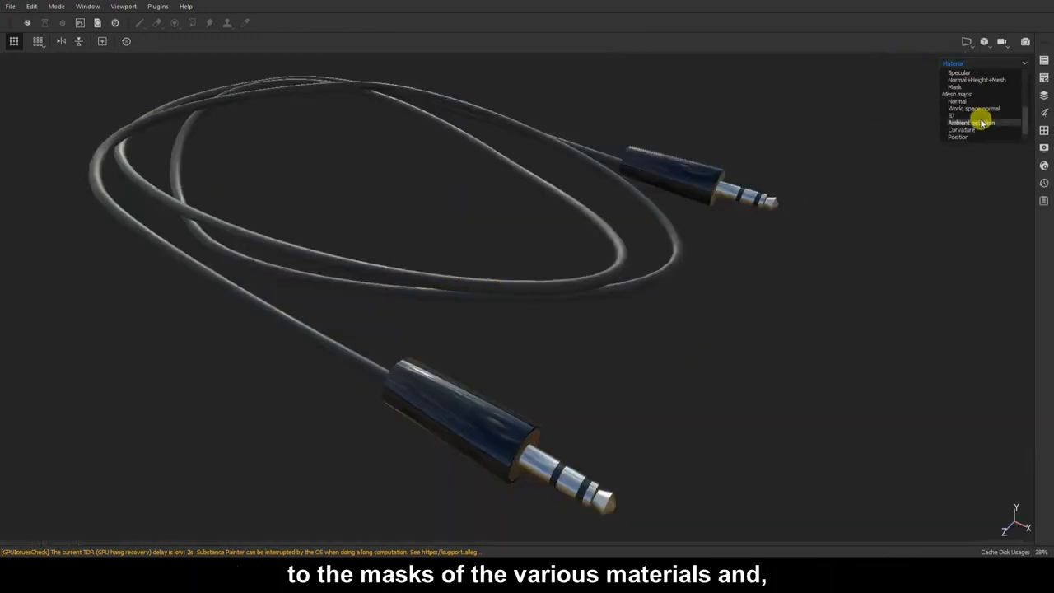
click(968, 115)
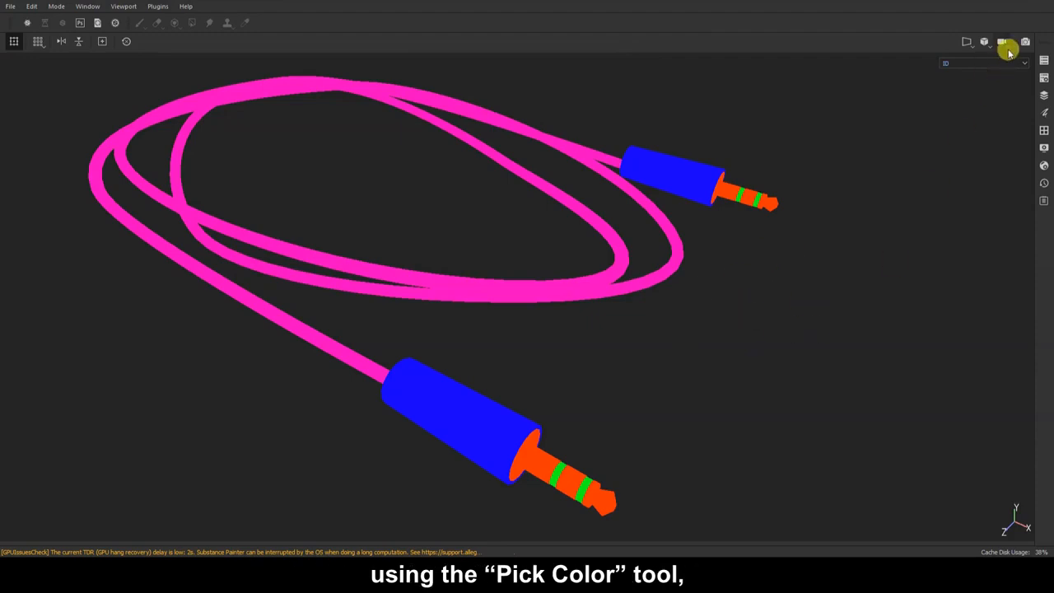
click(1003, 64)
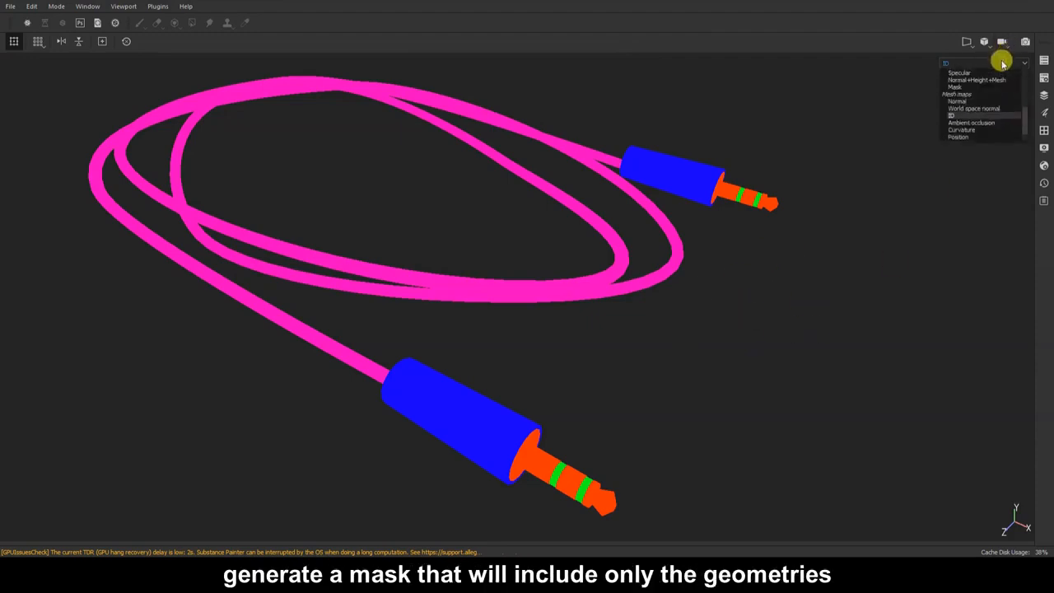
scroll(984, 77, up, 5)
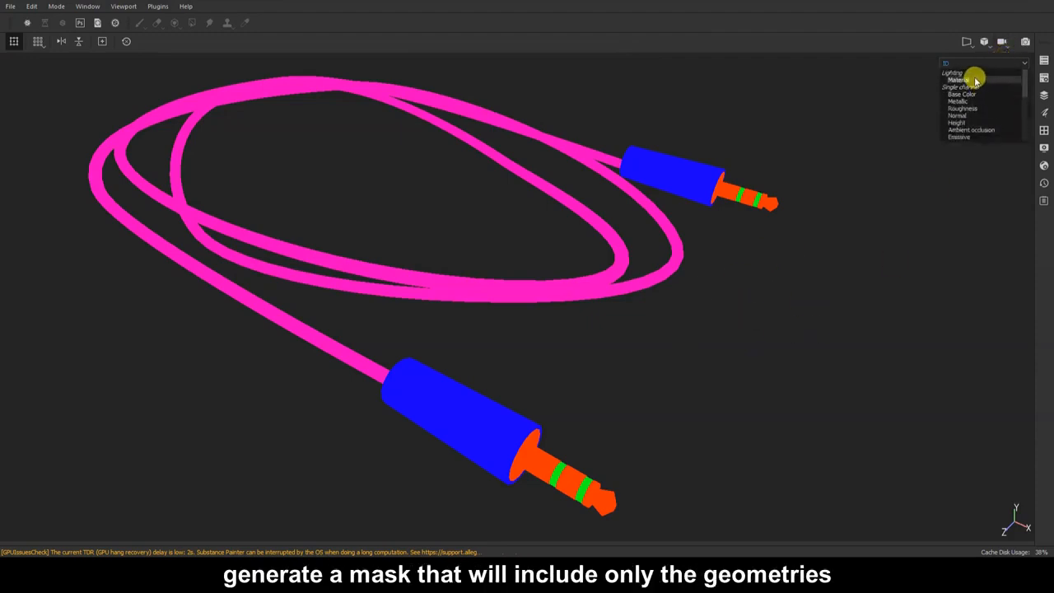
click(975, 80)
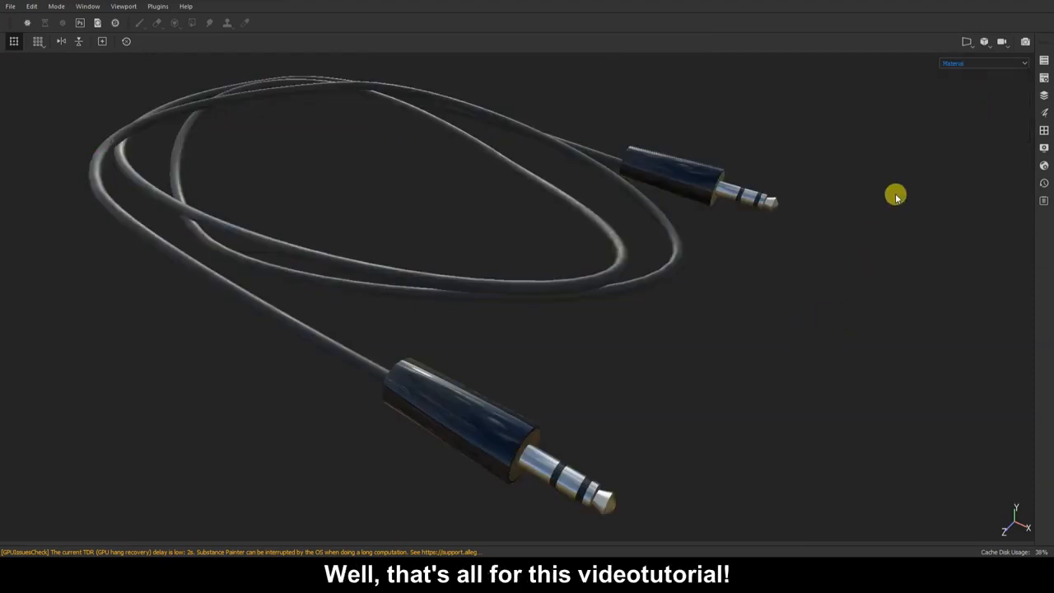
click(992, 63)
scroll(981, 113, down, 4)
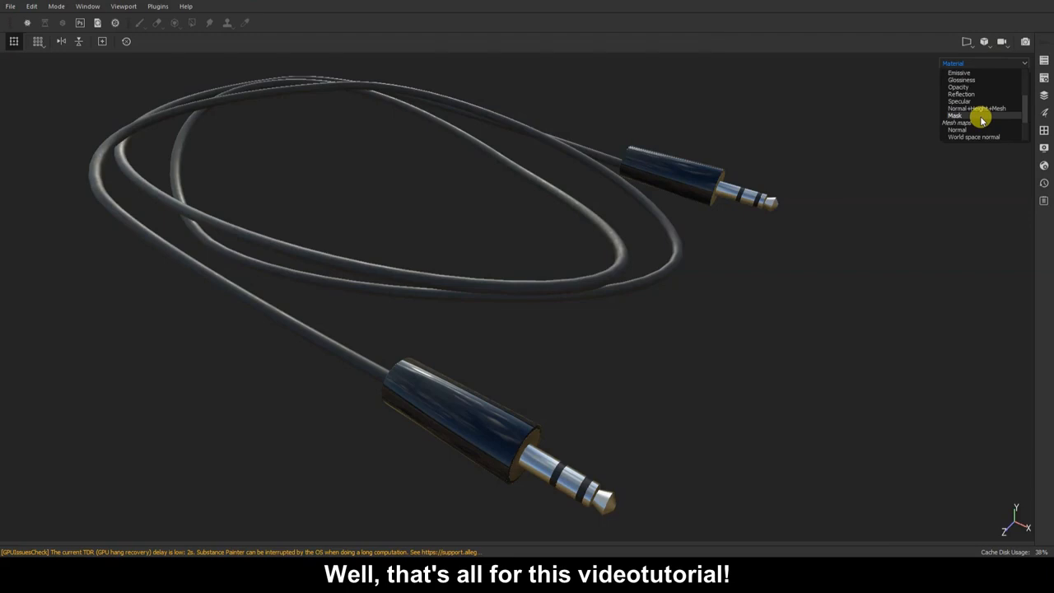
click(970, 102)
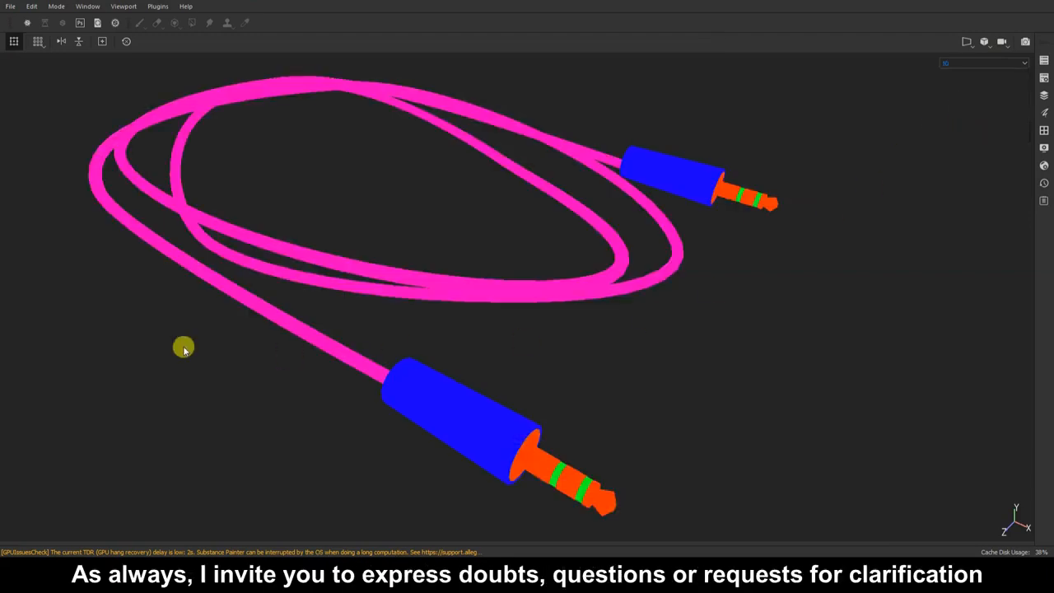